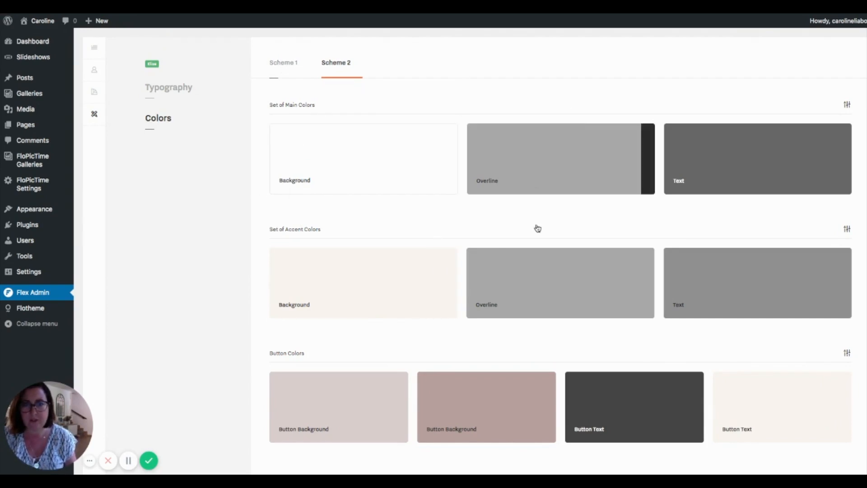
Show color Scheme 1 and open its set of main colors with the default background color selected for editing.
mouse_move(737, 382)
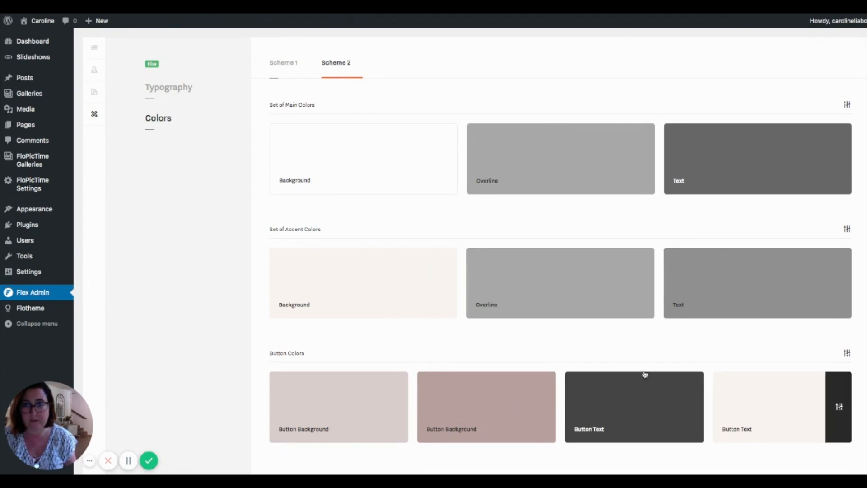
left_click(286, 70)
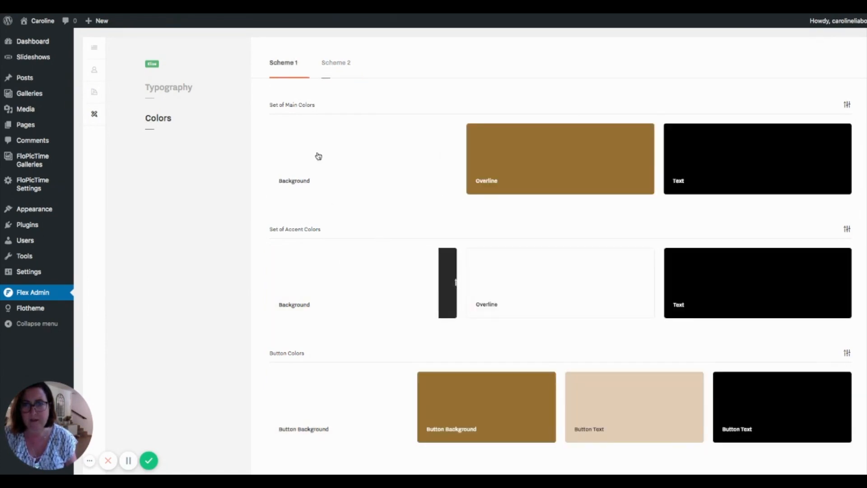
mouse_move(535, 388)
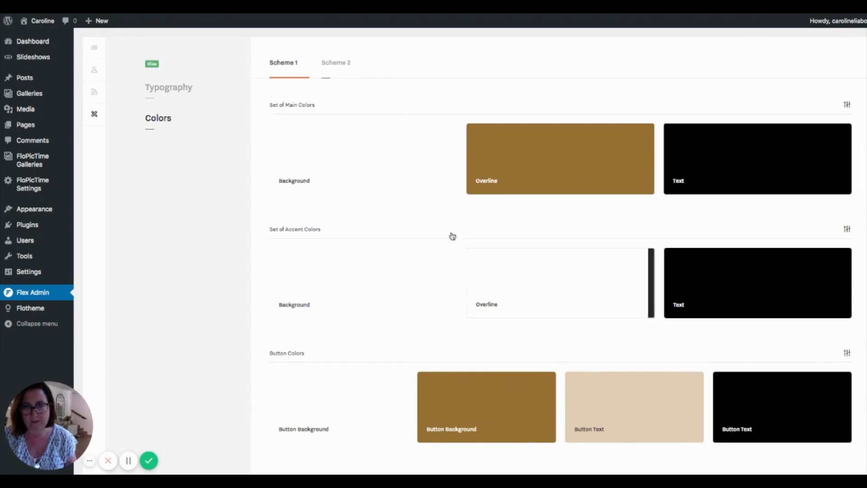
left_click(308, 170)
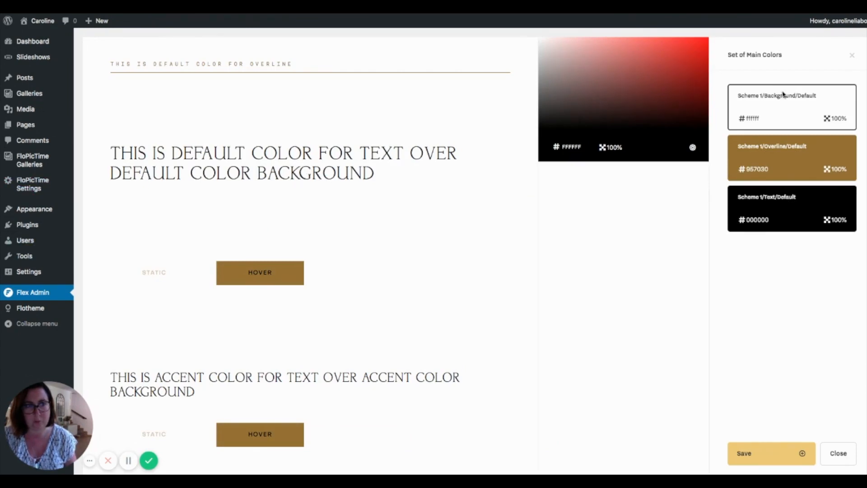
left_click(782, 158)
left_click(783, 118)
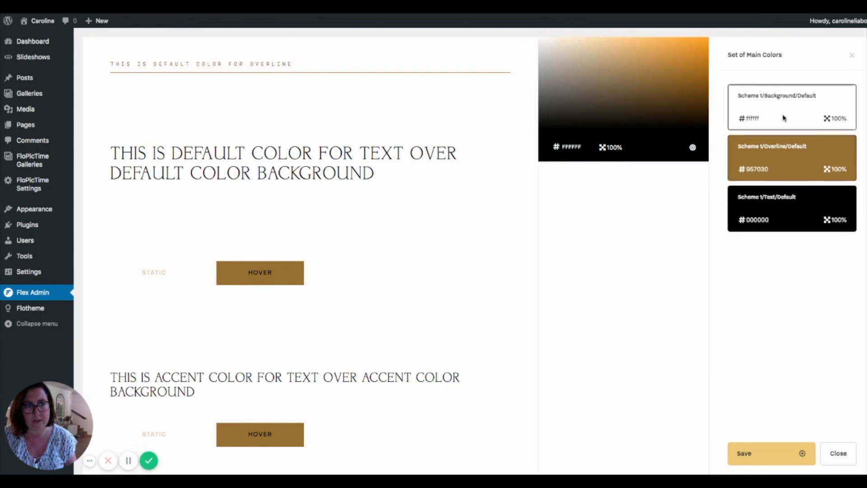
Re-enter FFFFFF as the default background color in Scheme 1's set of main colors.
double_click(580, 146)
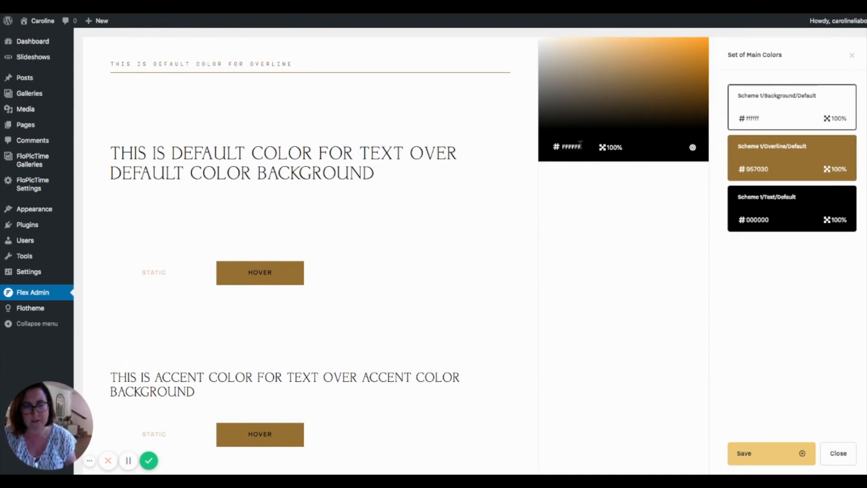
type("ààààà")
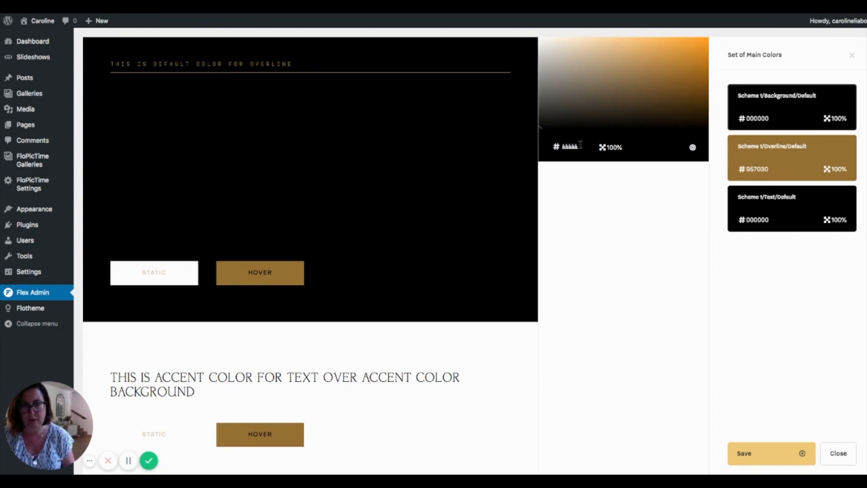
key("BackSpace")
key("BackSpace")
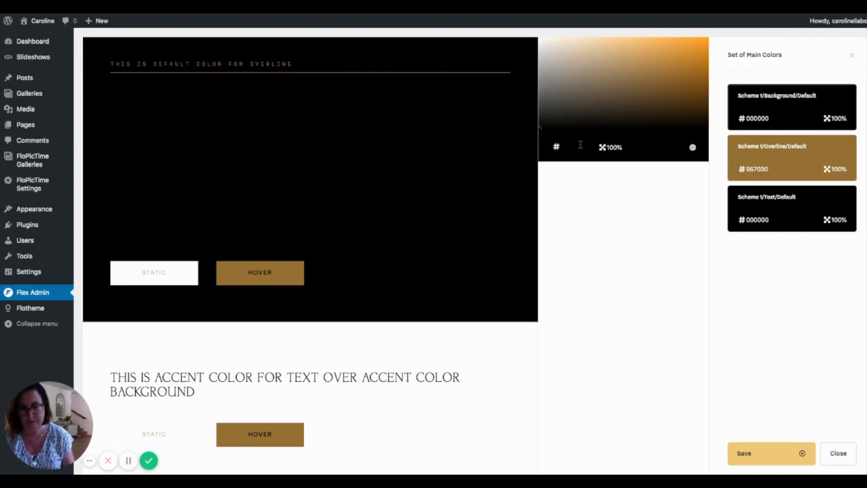
type("FFFFFF")
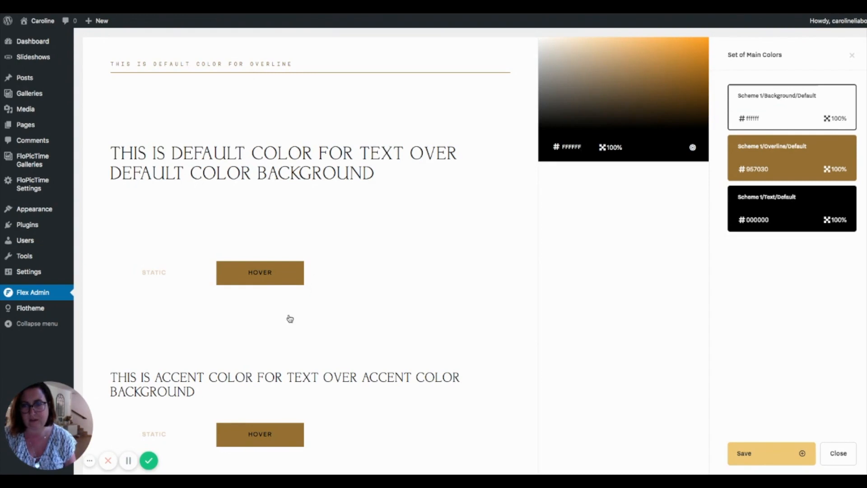
Examine Scheme 1's default overline and text colors and the colors of the static button.
left_click(761, 163)
left_click(777, 221)
left_click(159, 272)
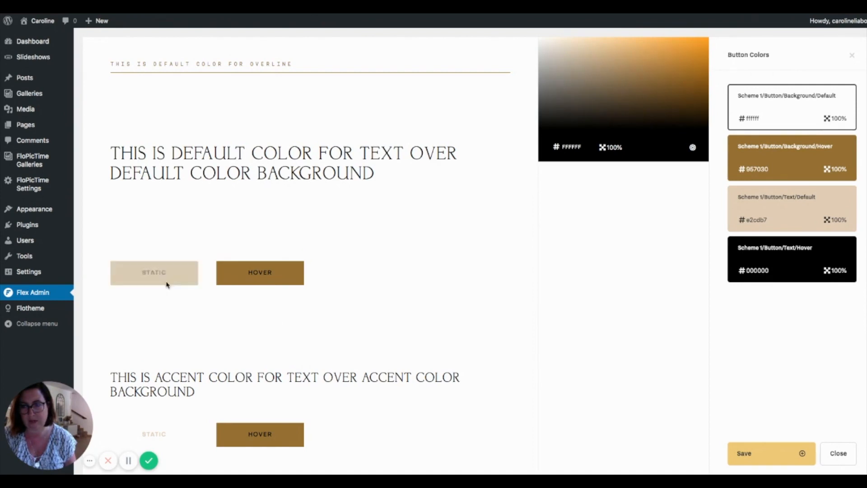
Set Scheme 1's accent background color to 957030 and save the color changes.
left_click(231, 391)
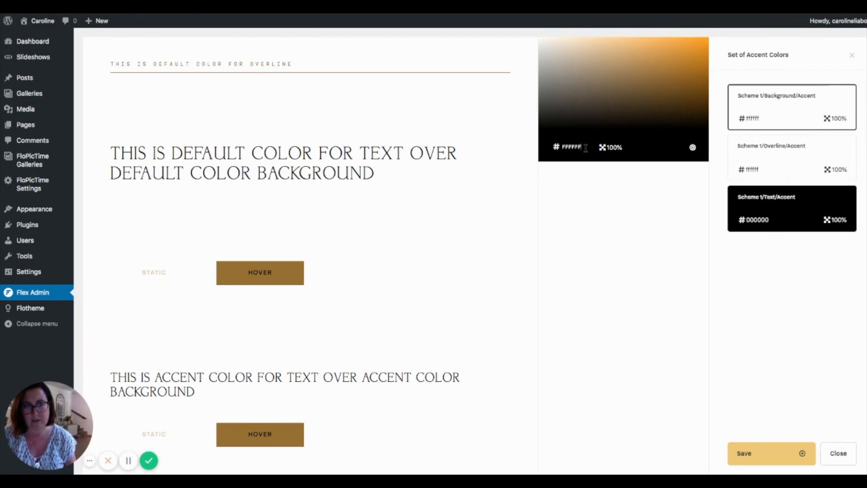
left_click_drag(562, 148, 603, 151)
key("BackSpace")
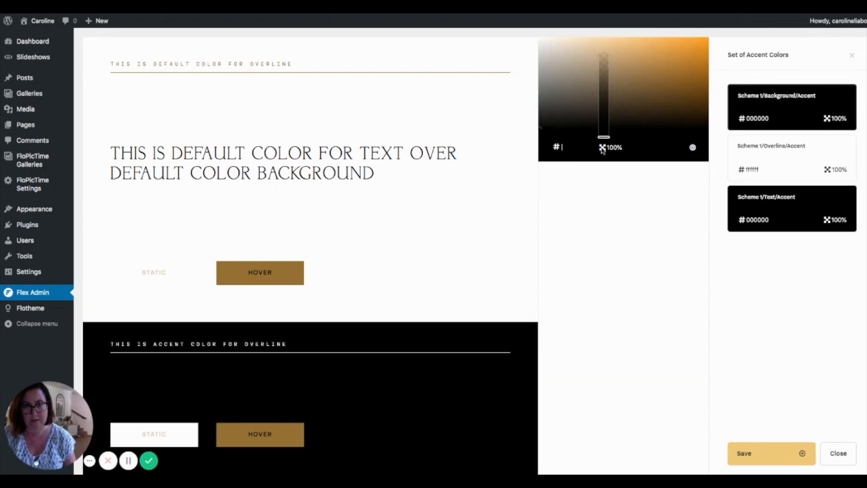
type("957030")
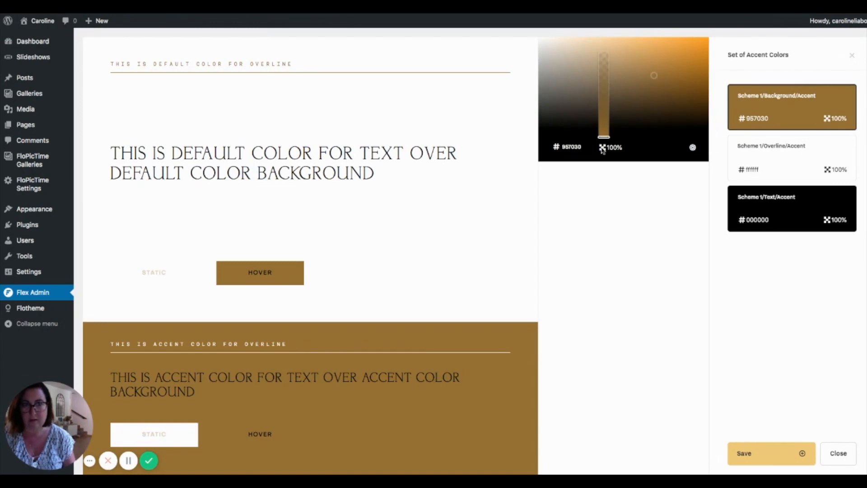
left_click(745, 453)
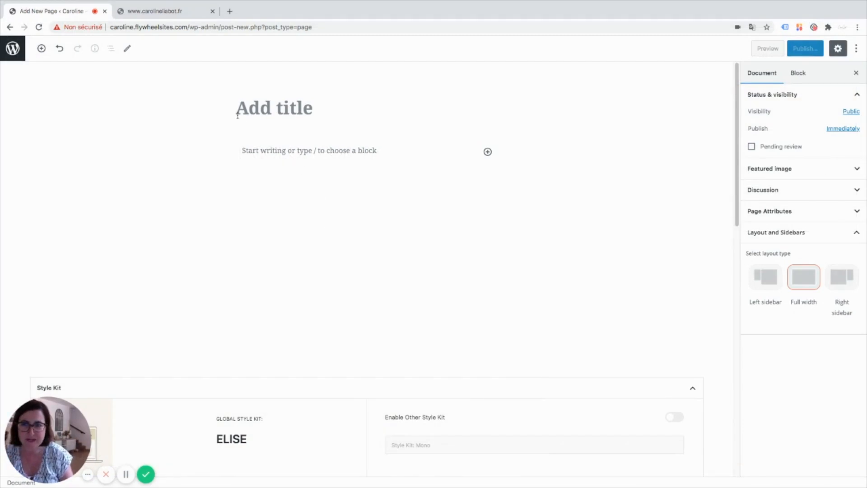
Title the new page with the word Home followed by the site owner's short first name.
left_click(256, 116)
type("Home ")
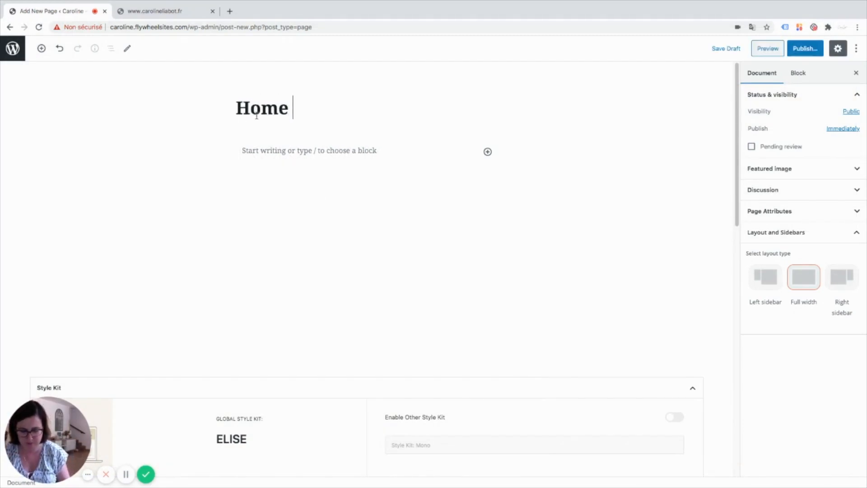
type("Caro")
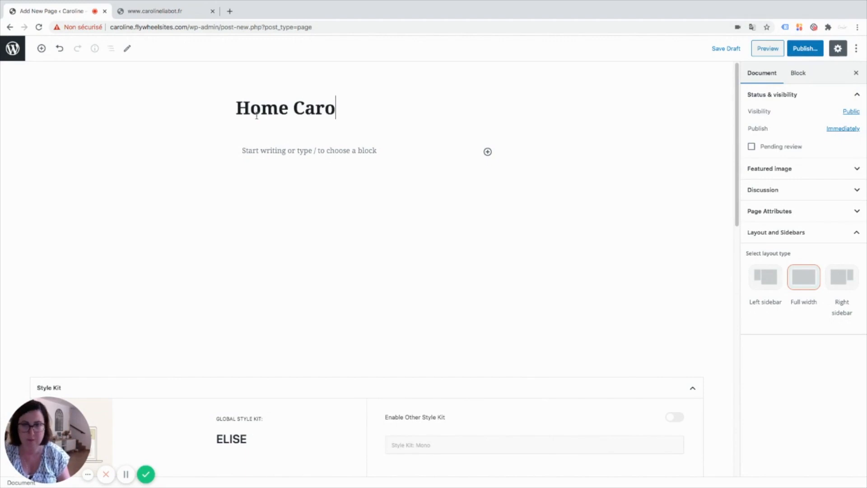
Switch on the option for using another style kit on this page and switch it back off.
scroll(269, 175, "down", 5)
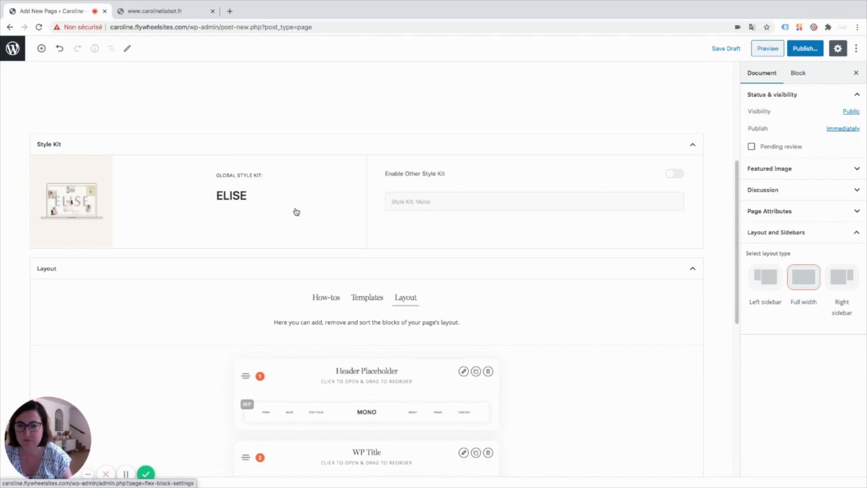
left_click(677, 173)
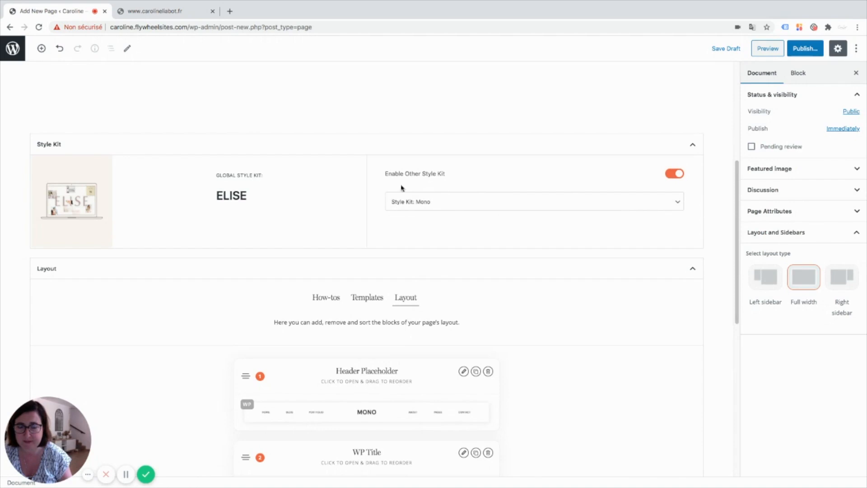
left_click(672, 177)
left_click(678, 175)
scroll(522, 250, "down", 1)
left_click(672, 132)
Delete the WP Title and WP Content blocks from the page layout.
scroll(432, 204, "down", 1)
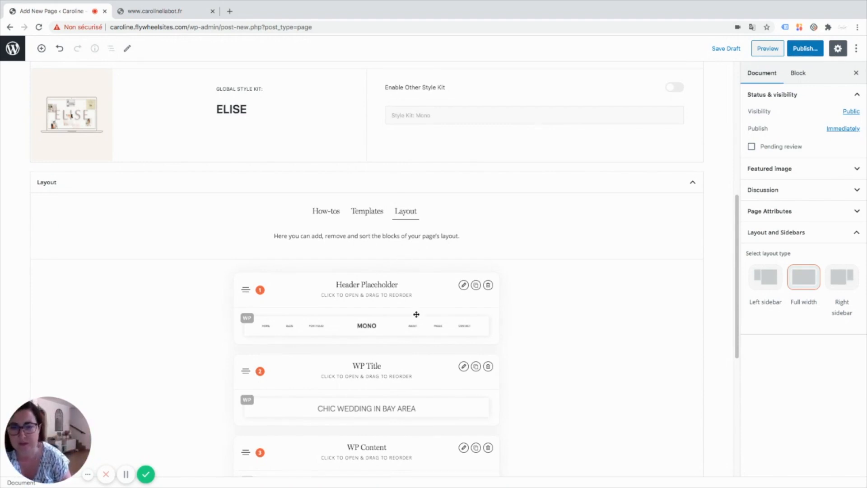
scroll(403, 451, "down", 6)
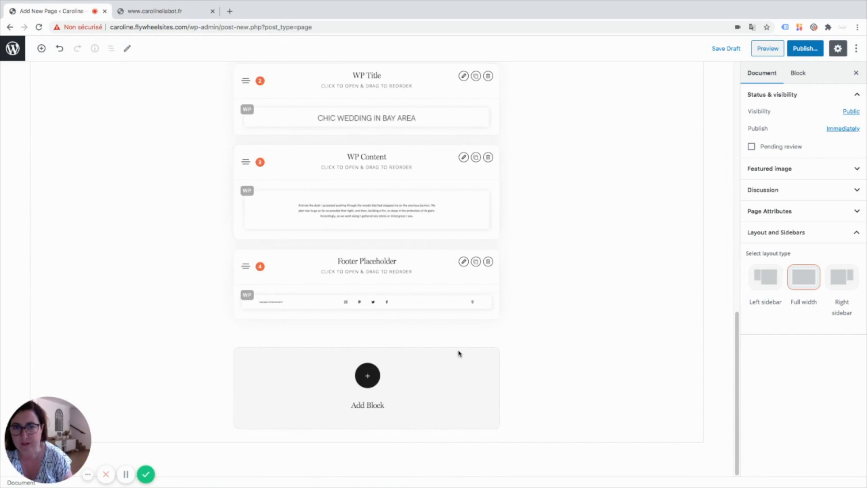
scroll(448, 275, "up", 2)
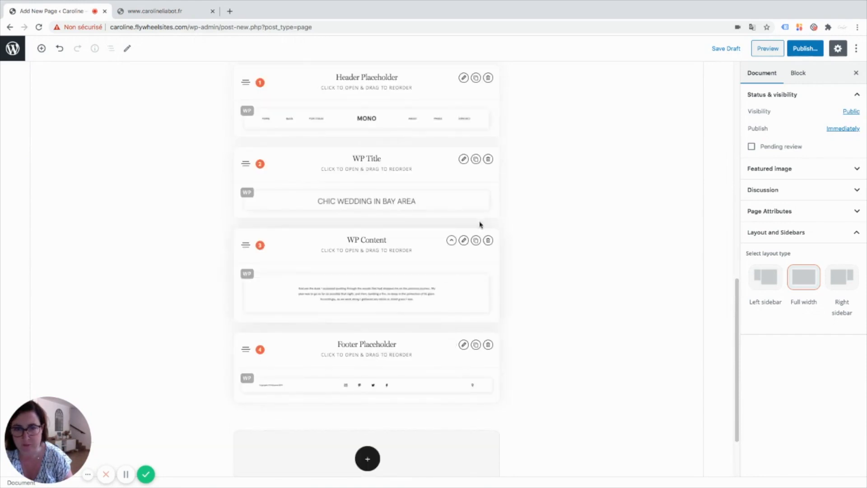
left_click(487, 159)
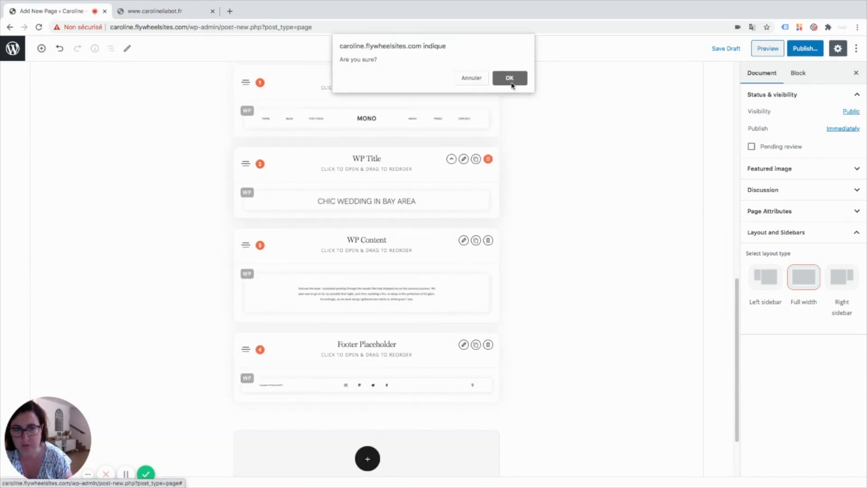
left_click(510, 78)
left_click(488, 159)
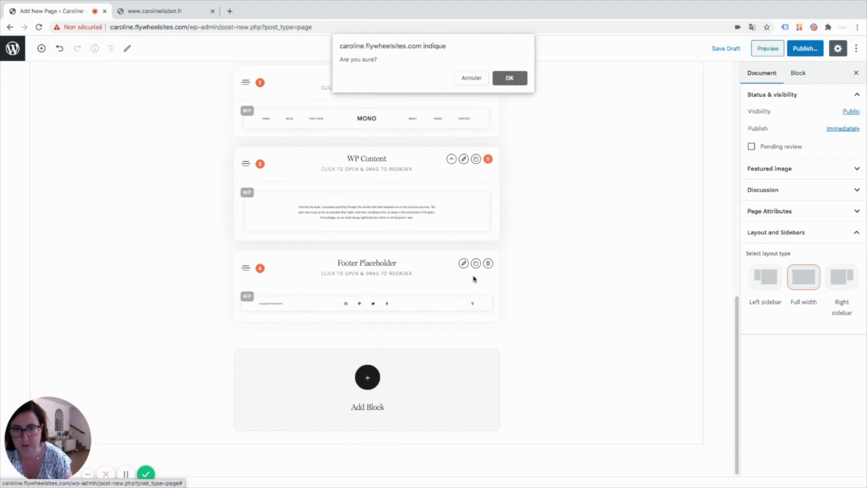
left_click(508, 78)
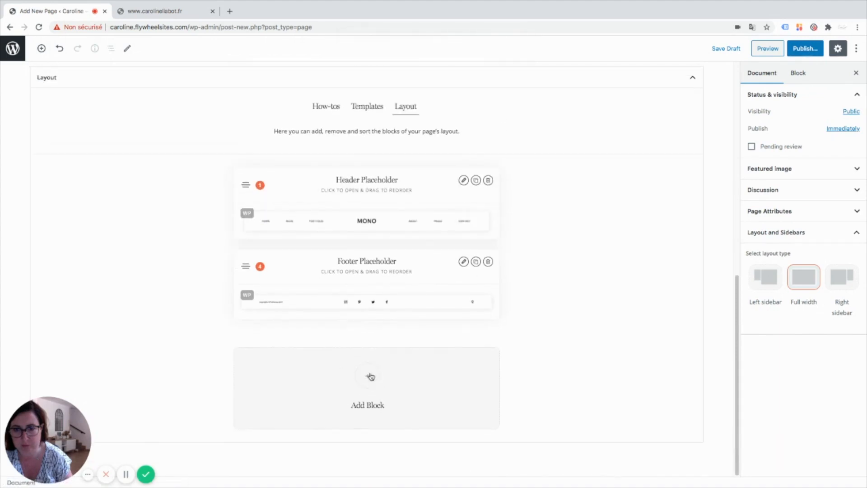
Add a Flex Block to the page layout and import Accueil Bloc 3.json into it.
left_click(367, 375)
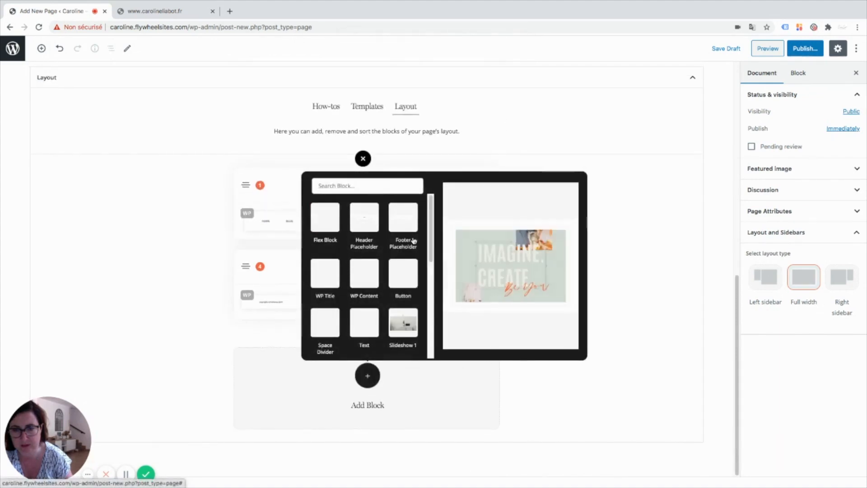
left_click(335, 227)
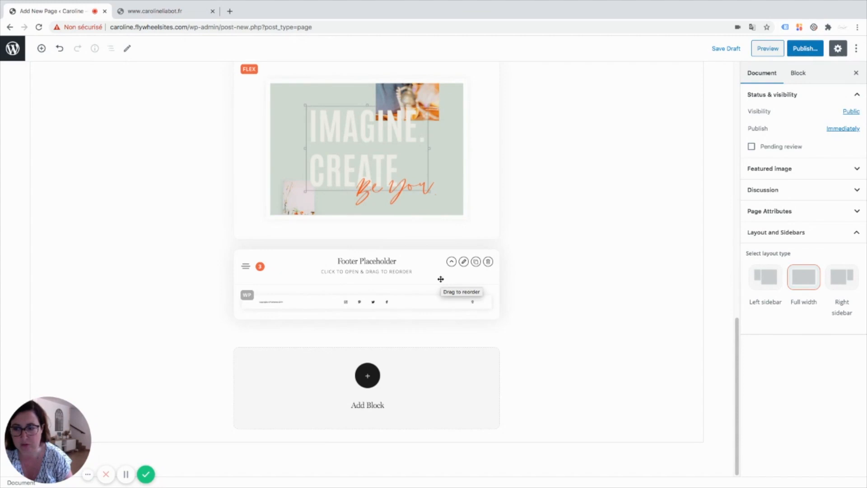
scroll(374, 377, "up", 3)
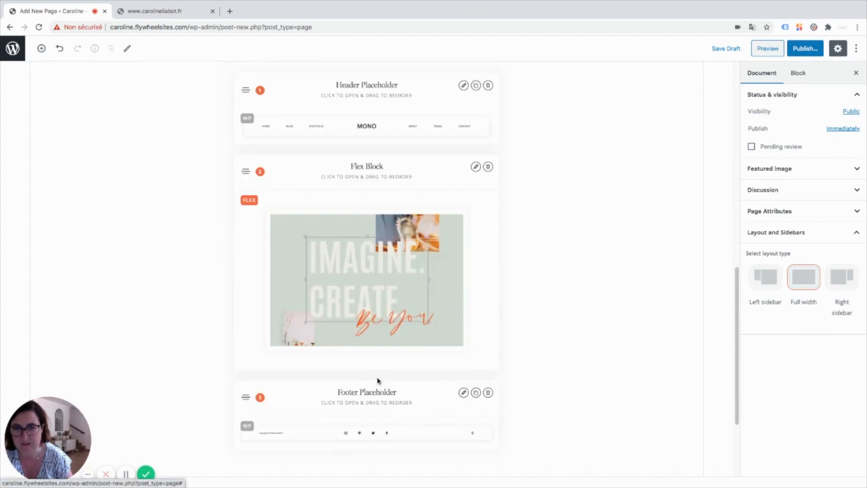
left_click(476, 167)
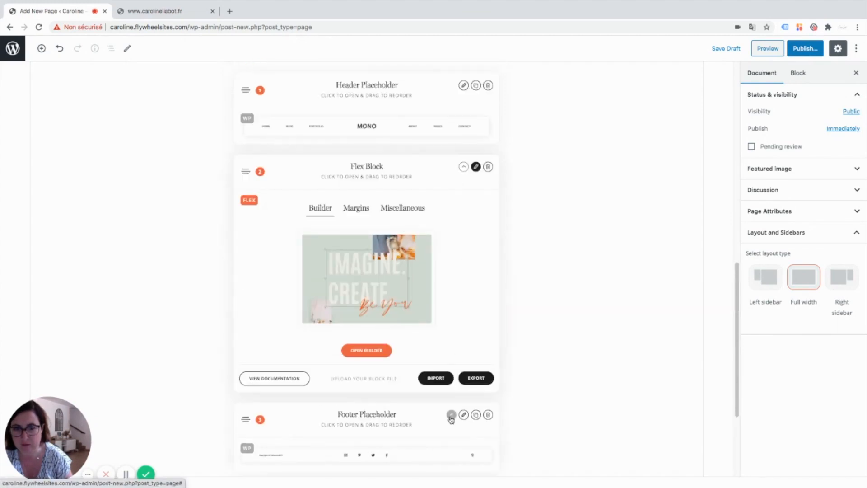
left_click(435, 378)
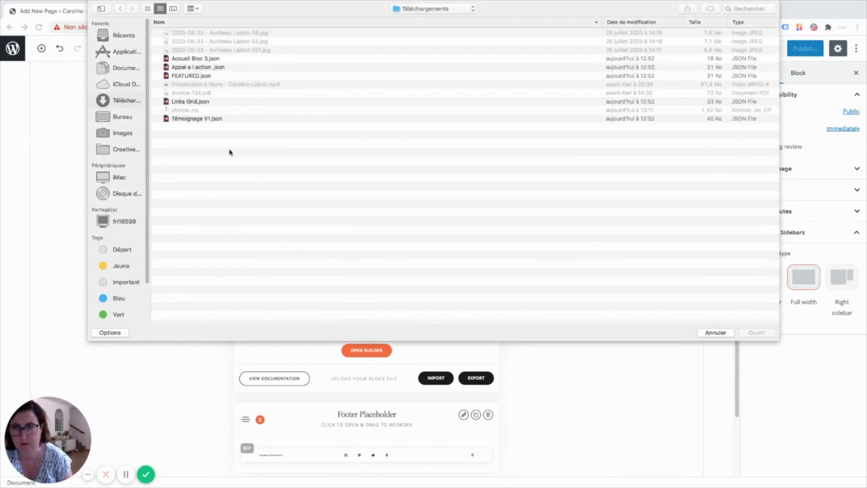
left_click(215, 62)
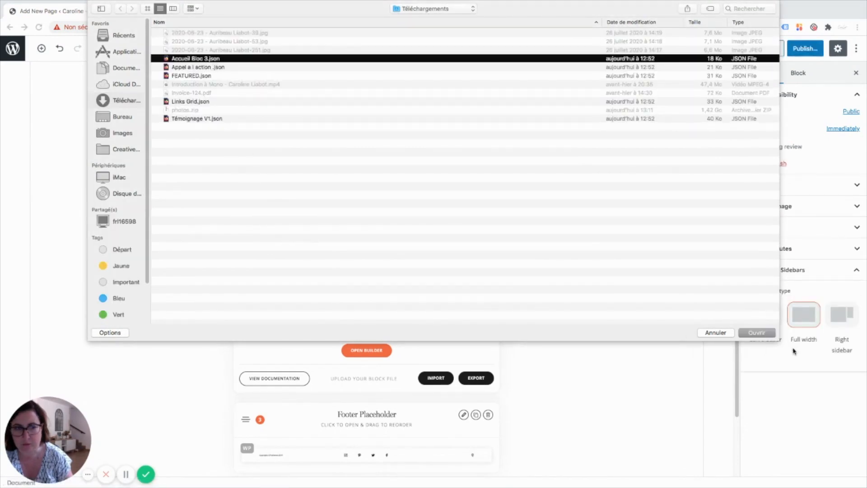
left_click(757, 332)
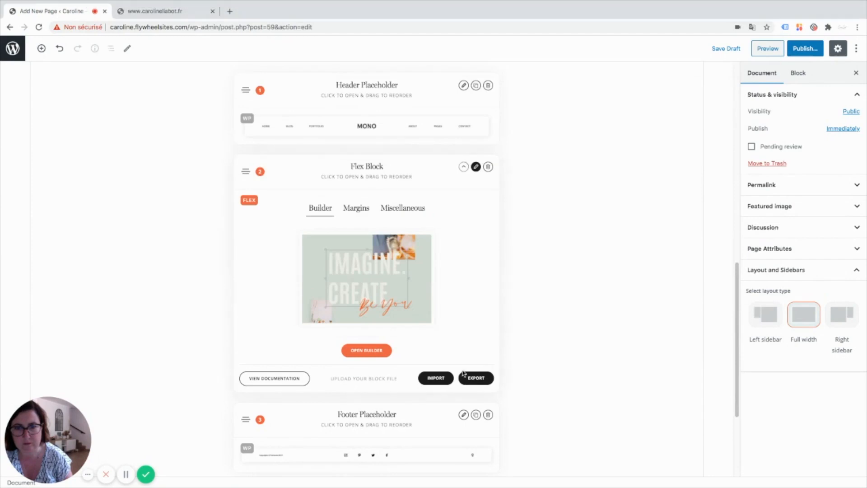
Add another Flex Block to the page layout and import Links Grid.json into it.
scroll(447, 366, "down", 3)
left_click(367, 380)
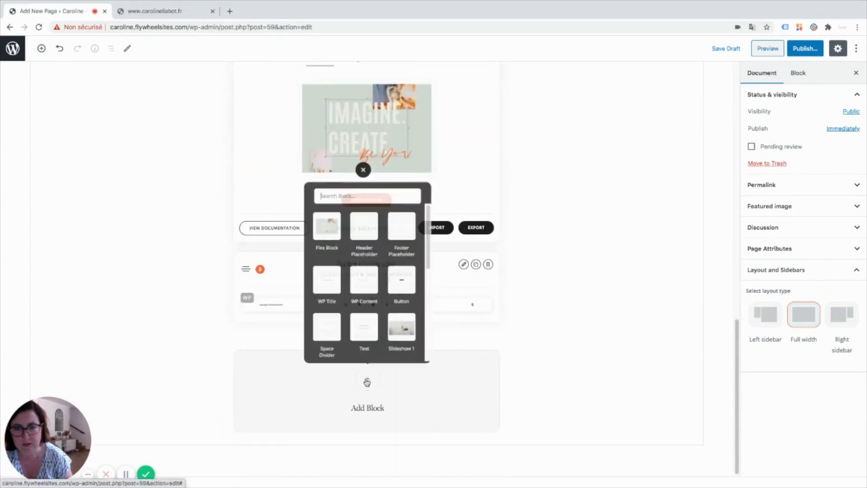
left_click(325, 227)
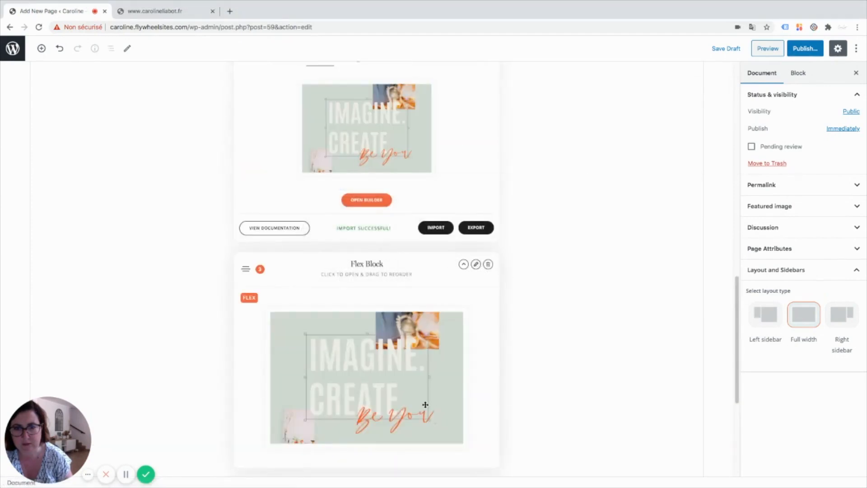
scroll(451, 252, "down", 3)
left_click(478, 104)
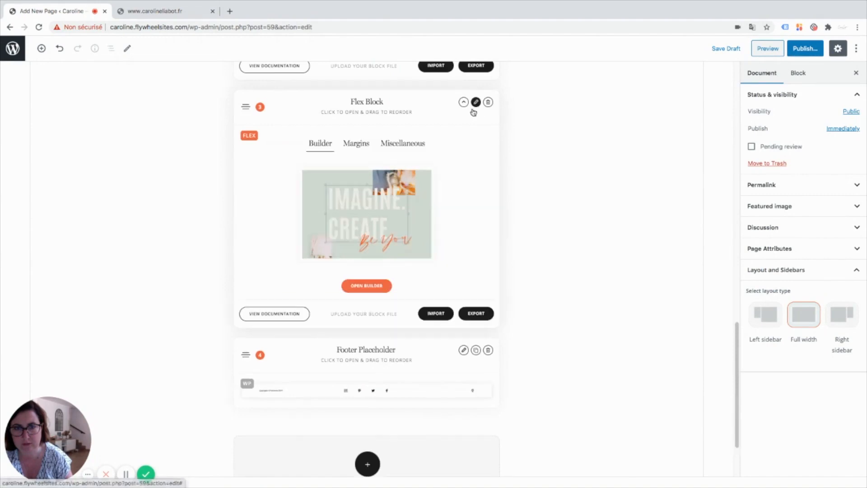
left_click(453, 316)
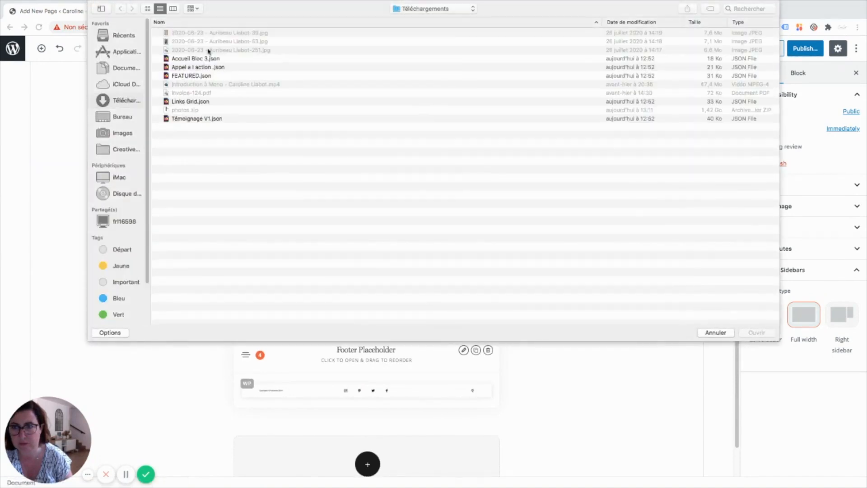
left_click(209, 102)
left_click(757, 332)
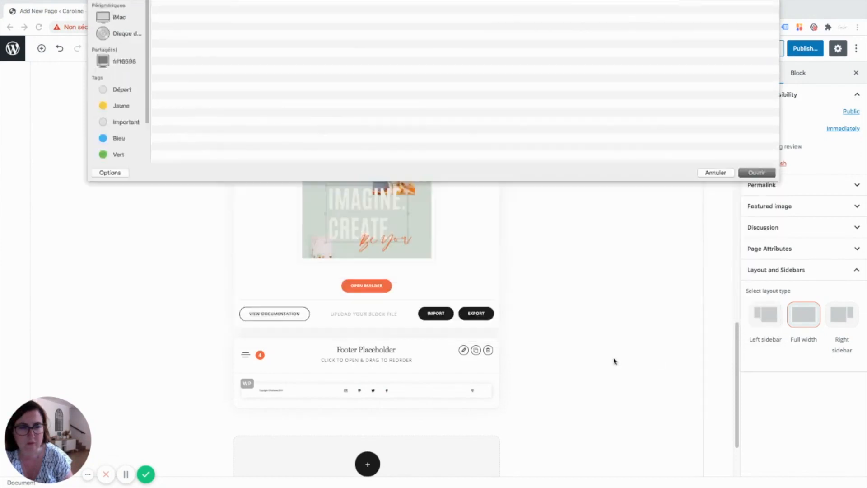
Add a Flex Block below the links grid block and import Témoignage V1.json into it.
scroll(454, 359, "down", 1)
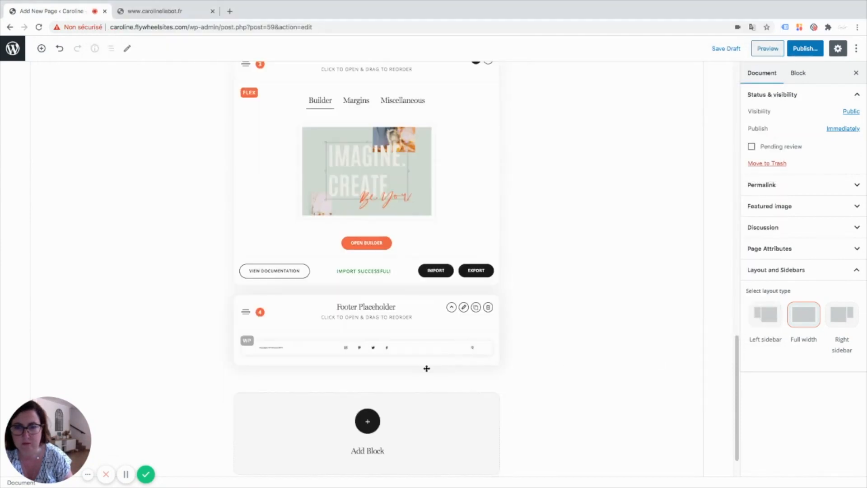
left_click(367, 421)
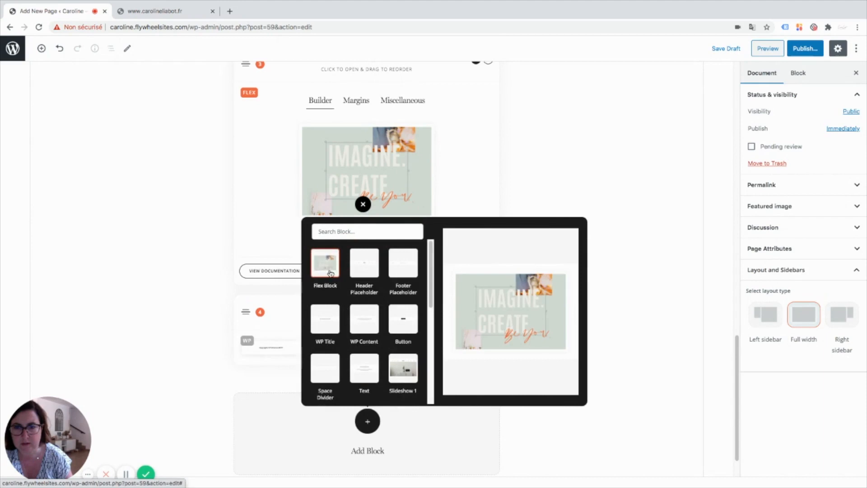
left_click(327, 265)
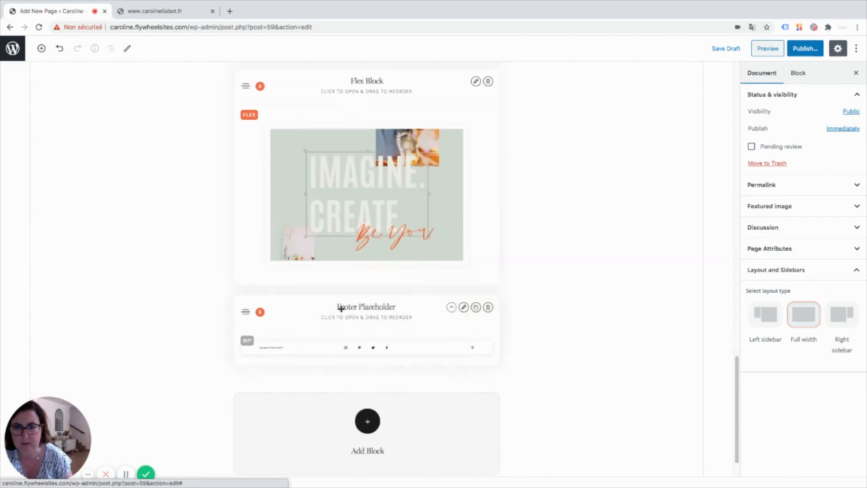
left_click(475, 81)
left_click(359, 264)
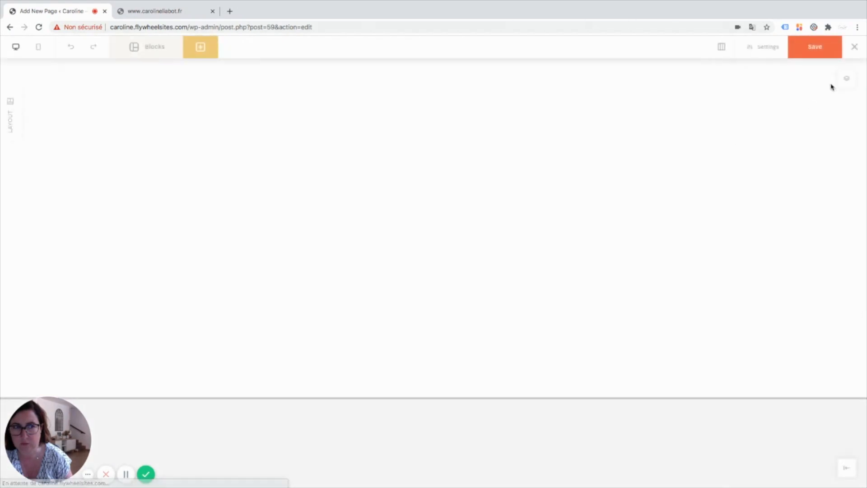
left_click(856, 47)
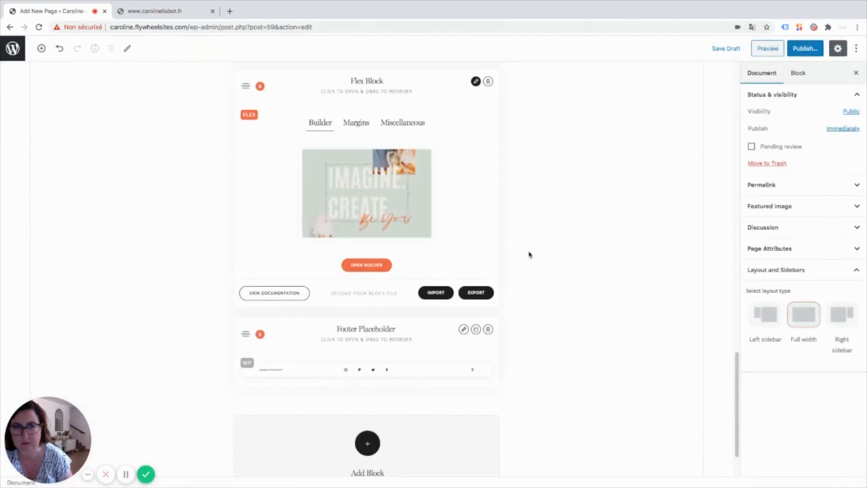
left_click(432, 295)
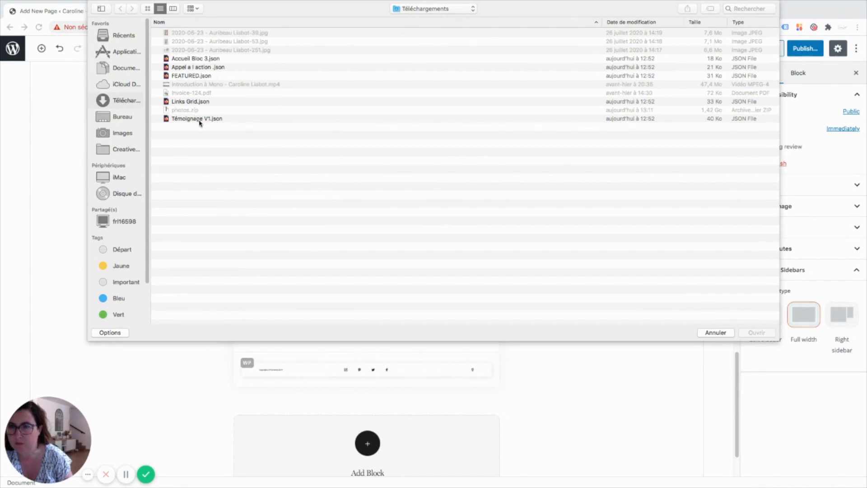
left_click(217, 119)
left_click(757, 332)
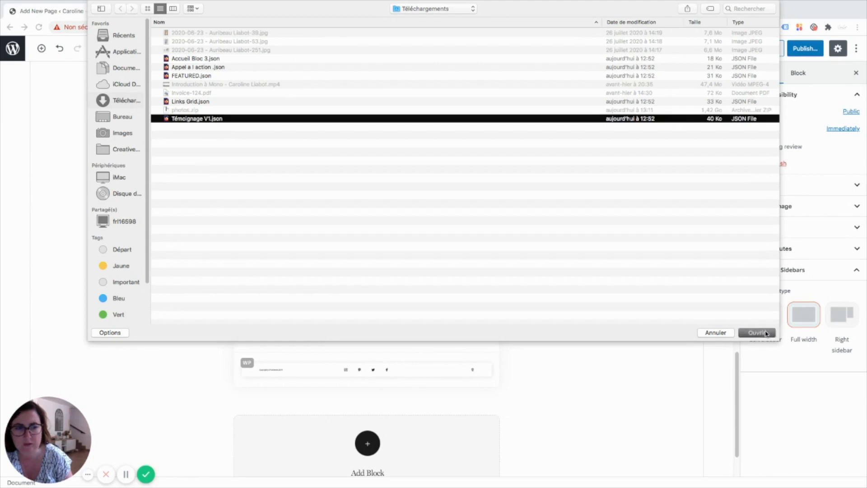
Add a Flex Block below the testimonial block and import FEATURED.json into it.
scroll(538, 385, "down", 2)
left_click(368, 387)
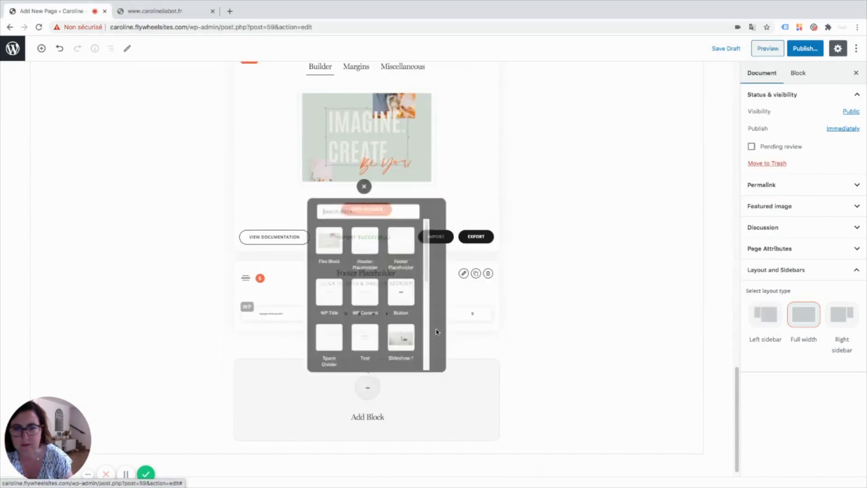
left_click(325, 228)
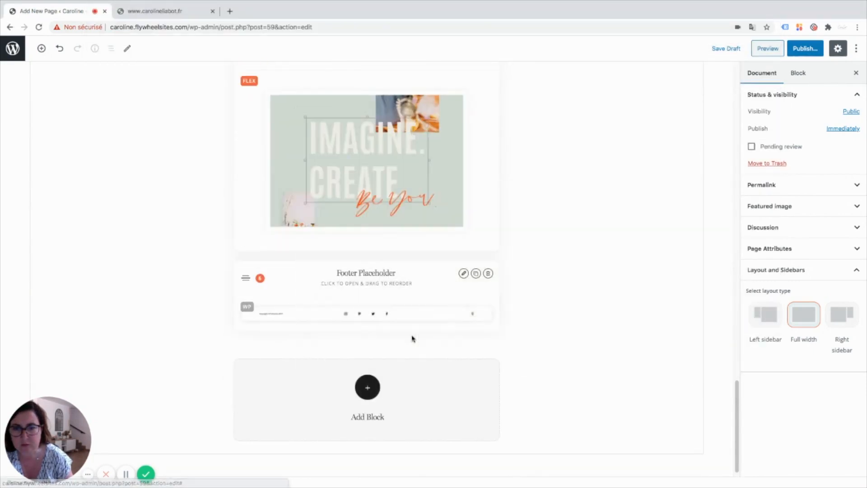
scroll(459, 106, "up", 1)
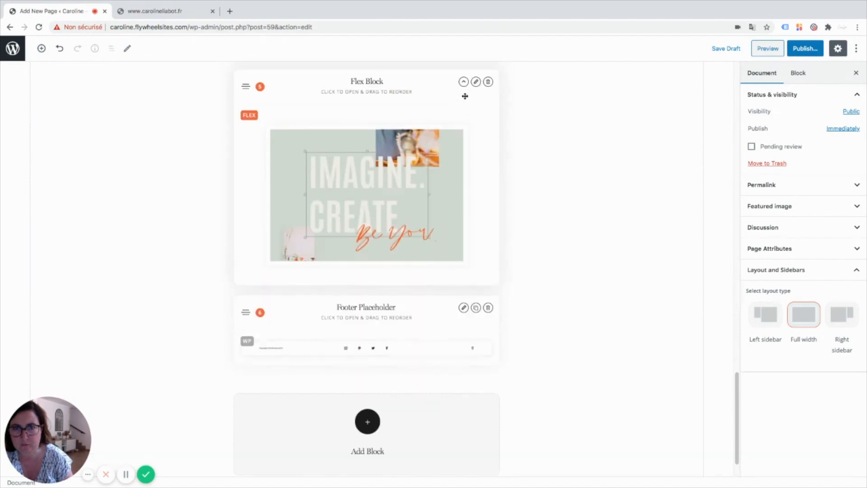
left_click(476, 81)
left_click(421, 293)
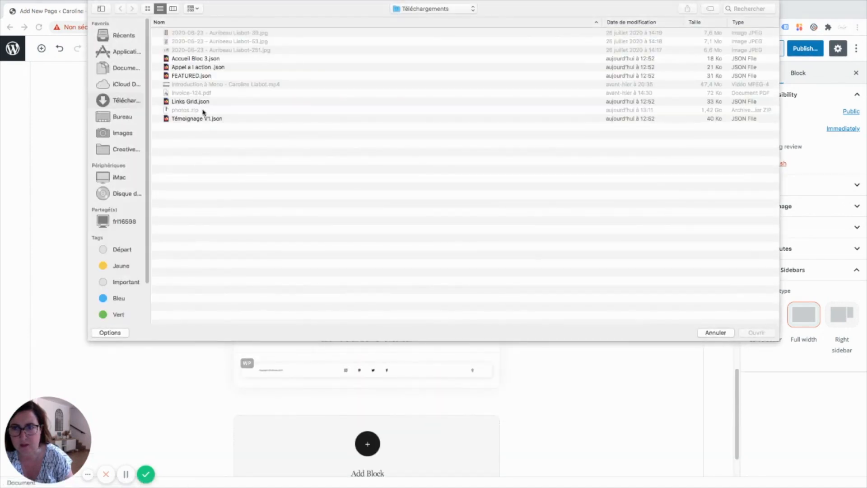
left_click(194, 75)
left_click(756, 332)
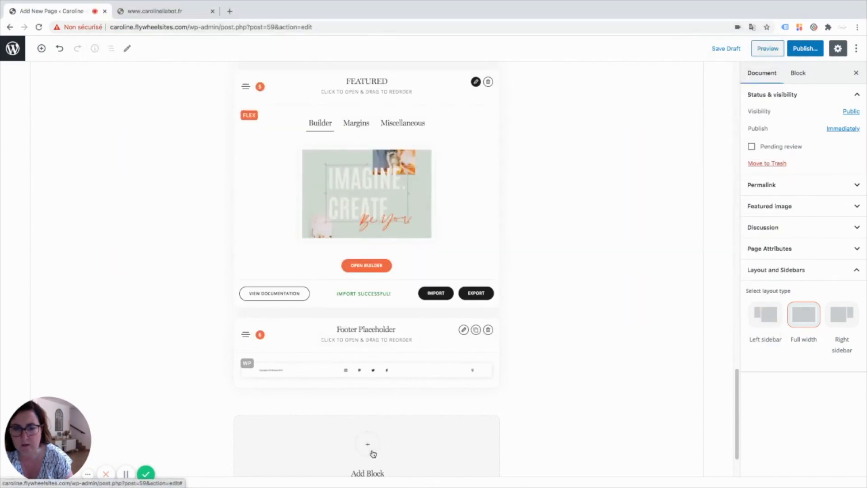
Add a Flex Block below the FEATURED block and import Appel a l action .json into it.
left_click(367, 444)
left_click(325, 286)
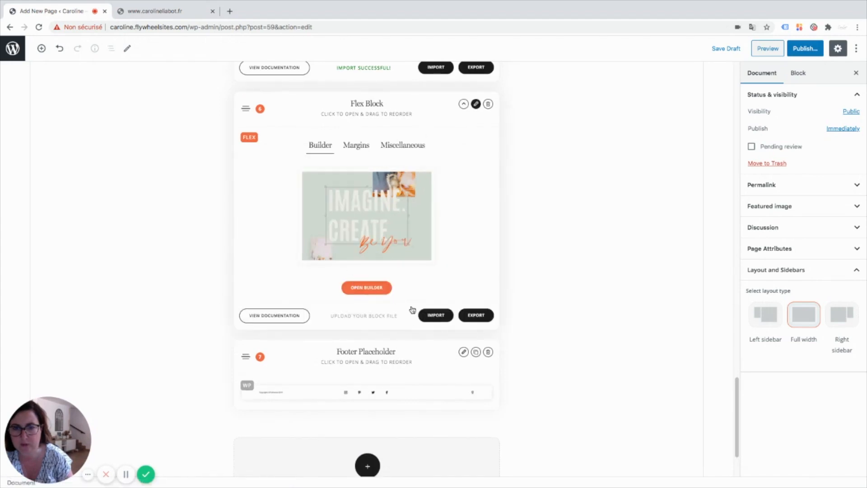
left_click(436, 315)
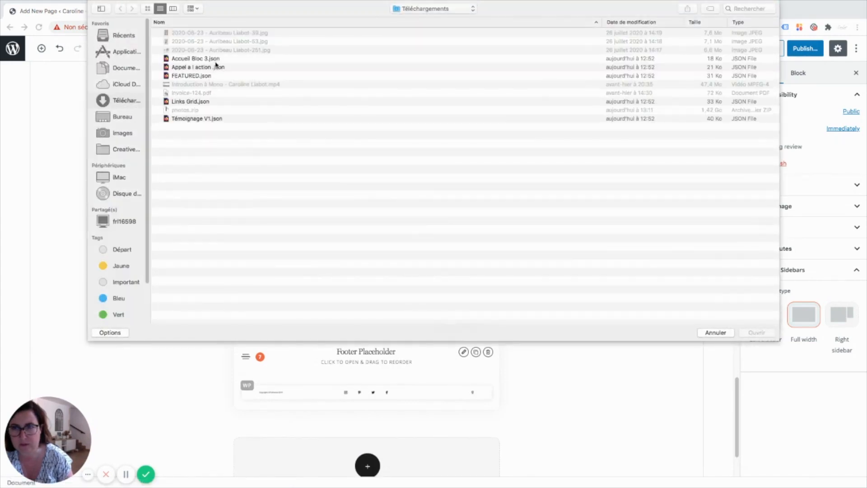
left_click(213, 68)
left_click(757, 332)
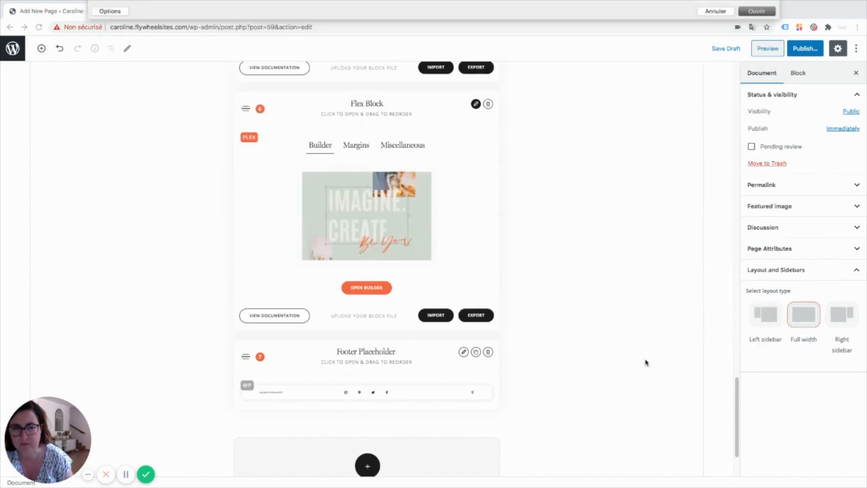
Review the imported blocks in the page layout and add an empty Flex Block after Appel a l action.
scroll(464, 396, "up", 20)
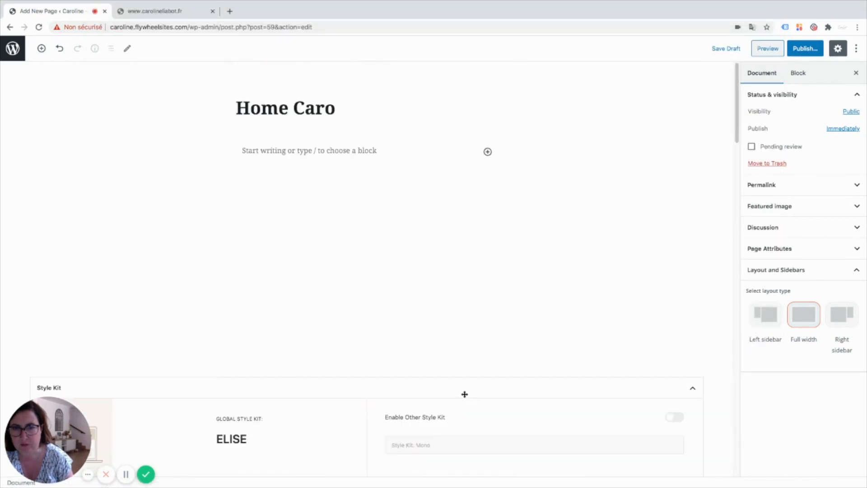
scroll(465, 395, "down", 6)
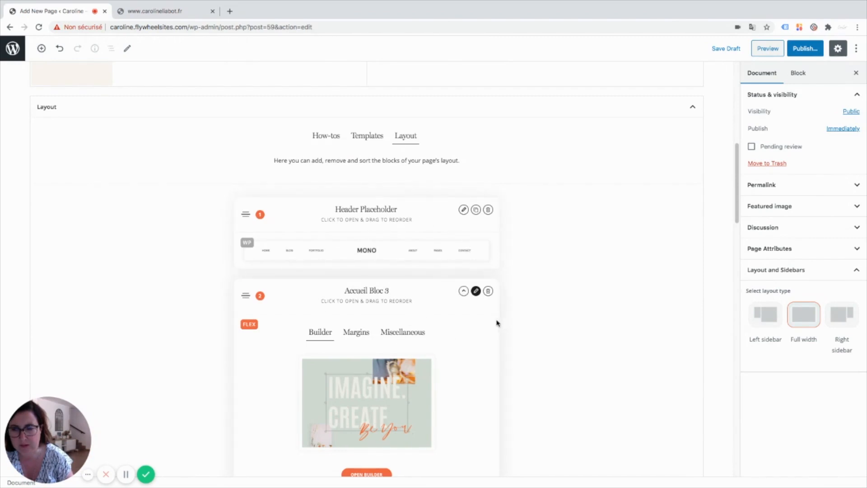
scroll(415, 419, "down", 3)
scroll(400, 438, "down", 15)
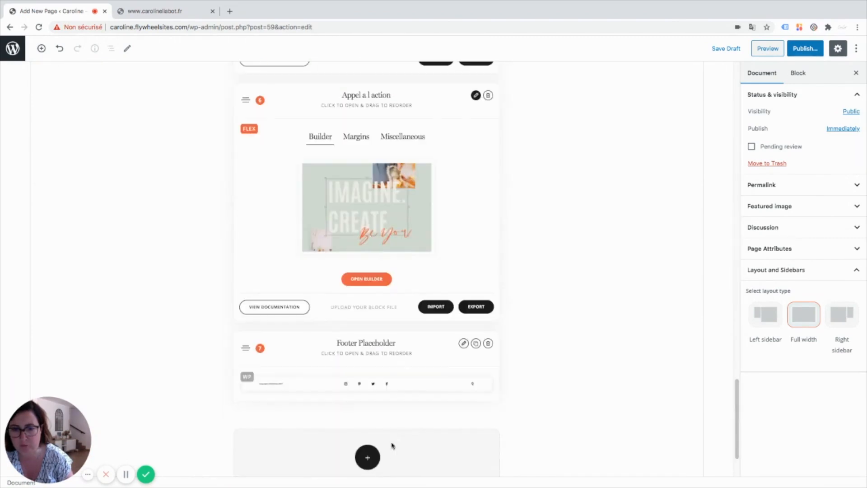
left_click(365, 459)
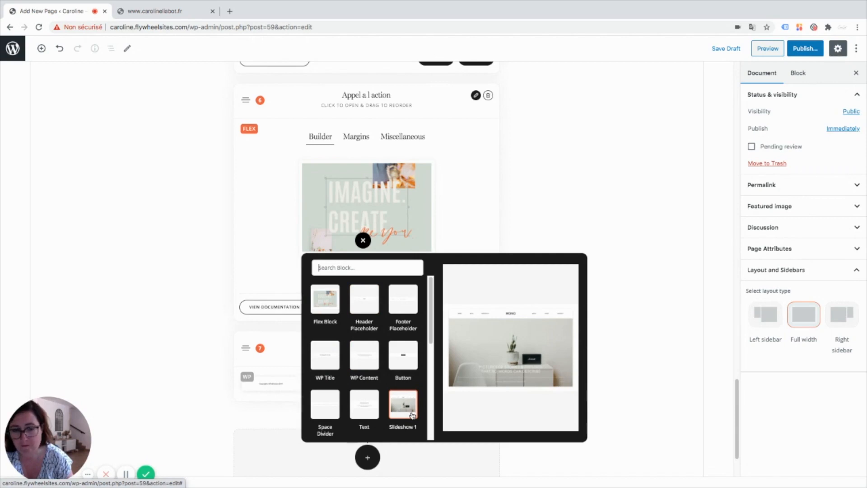
scroll(397, 366, "down", 4)
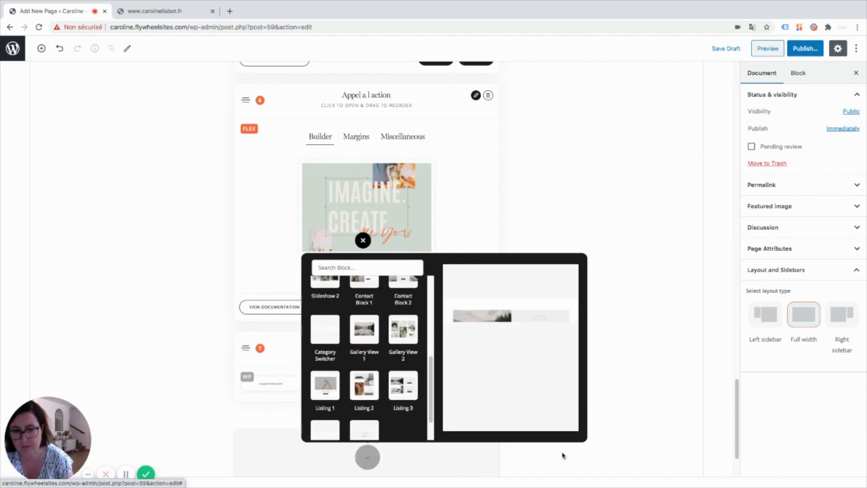
scroll(402, 388, "up", 4)
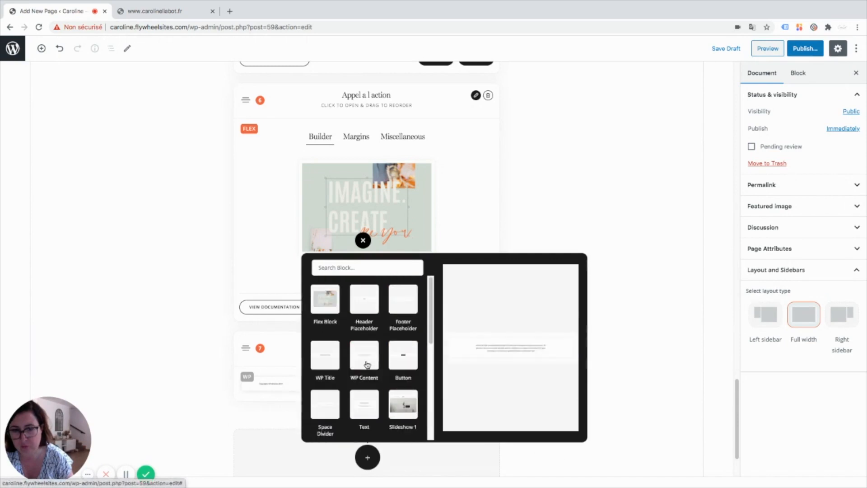
left_click(325, 298)
scroll(434, 412, "down", 1)
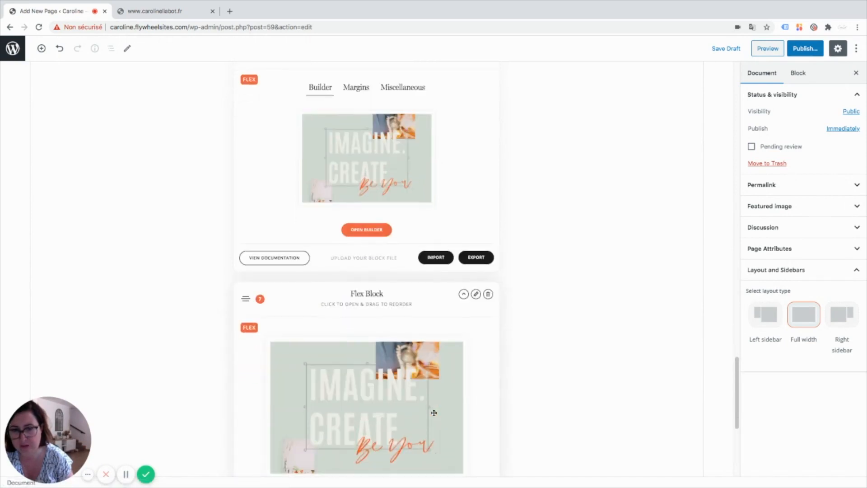
scroll(441, 384, "down", 1)
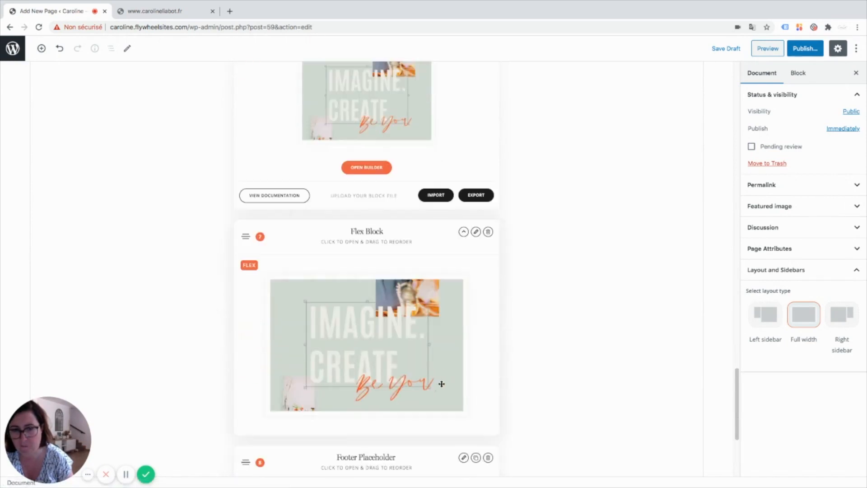
Move the empty Flex Block to the start of the layout and place the Header Placeholder back above it.
left_click(463, 231)
scroll(403, 344, "up", 4)
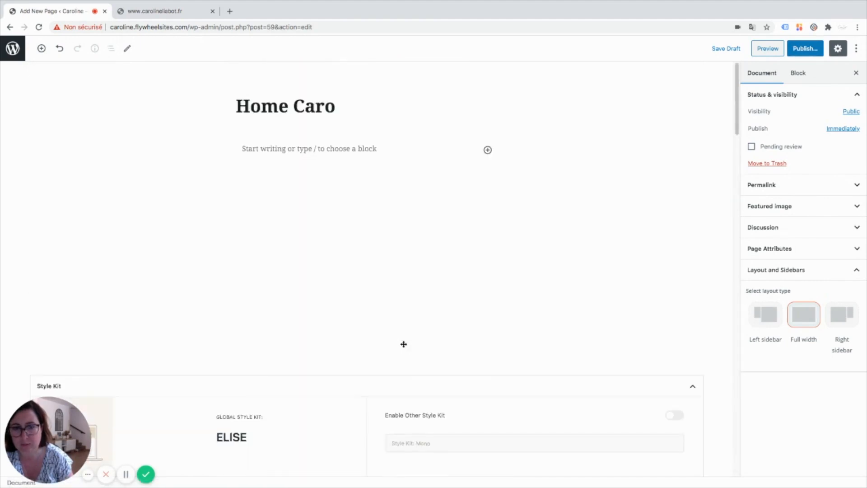
scroll(404, 345, "down", 8)
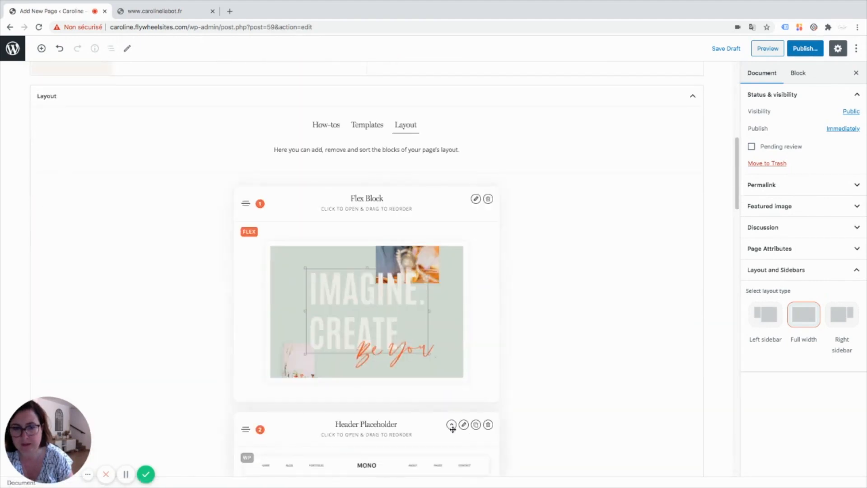
left_click(450, 425)
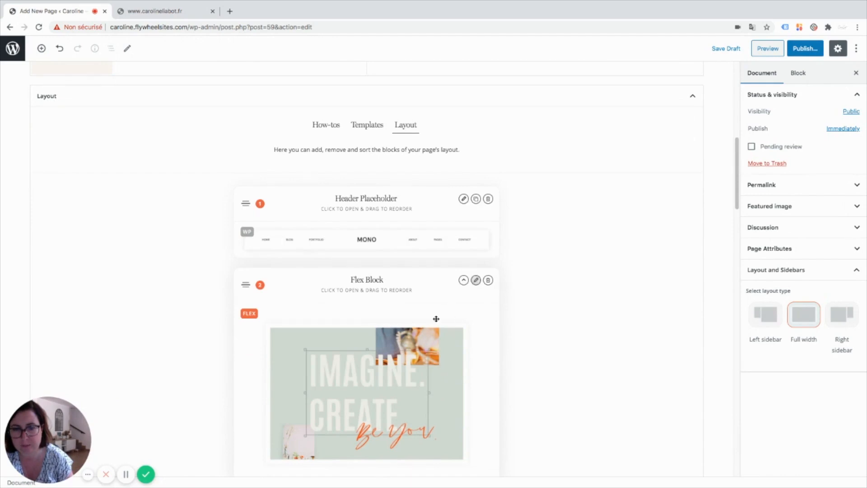
Open the empty Flex Block below the Header Placeholder in the builder and display its library of ready-made blocks.
scroll(434, 316, "down", 4)
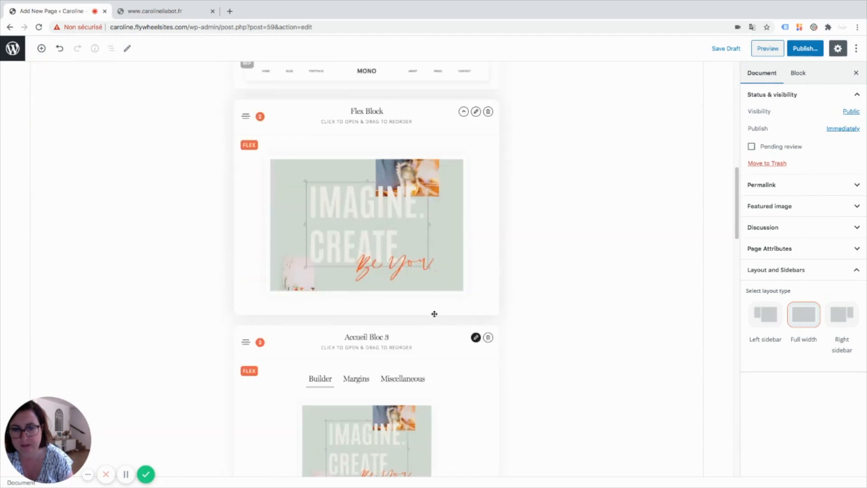
left_click(476, 111)
left_click(370, 299)
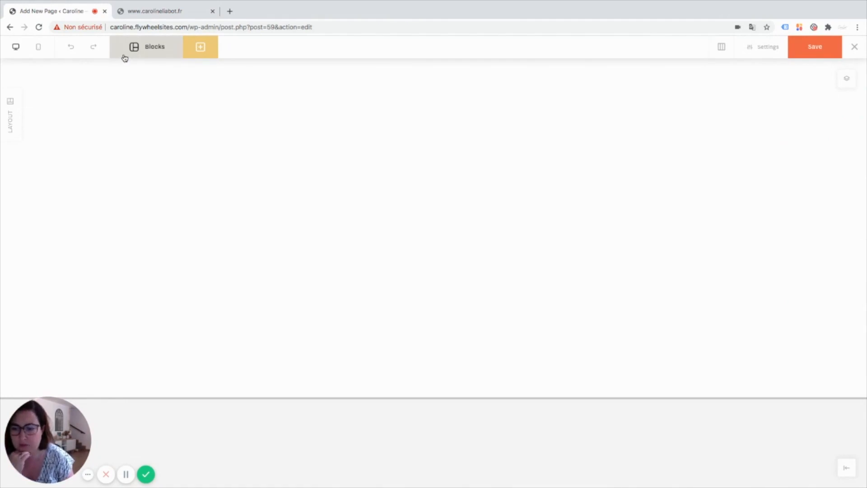
left_click(156, 46)
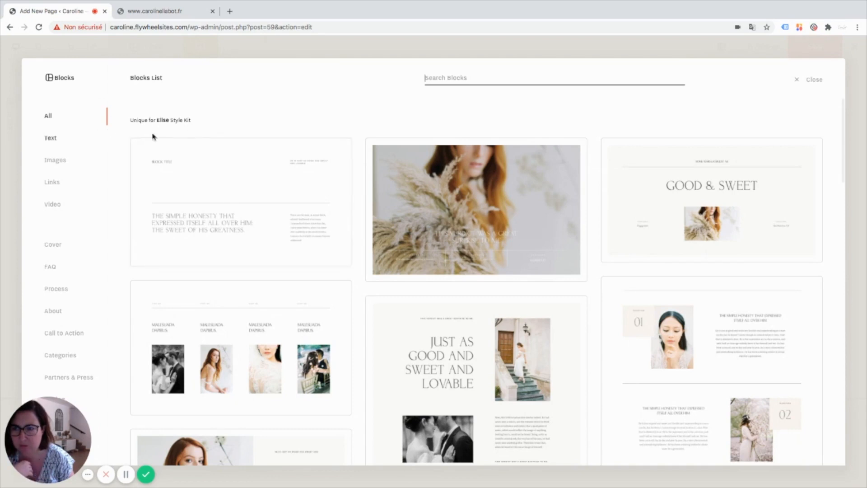
Find the Fullscreen Image with Card and Text block among the theme blocks and apply it to the Flex Block.
scroll(176, 138, "down", 15)
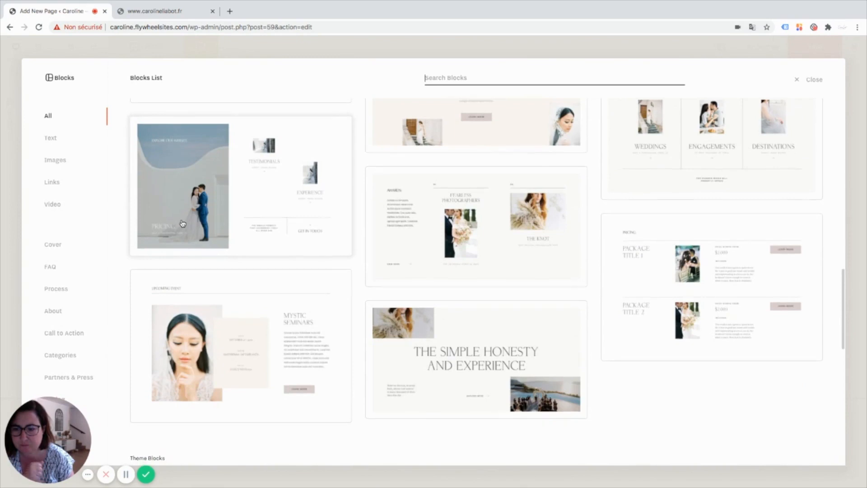
scroll(182, 223, "down", 2)
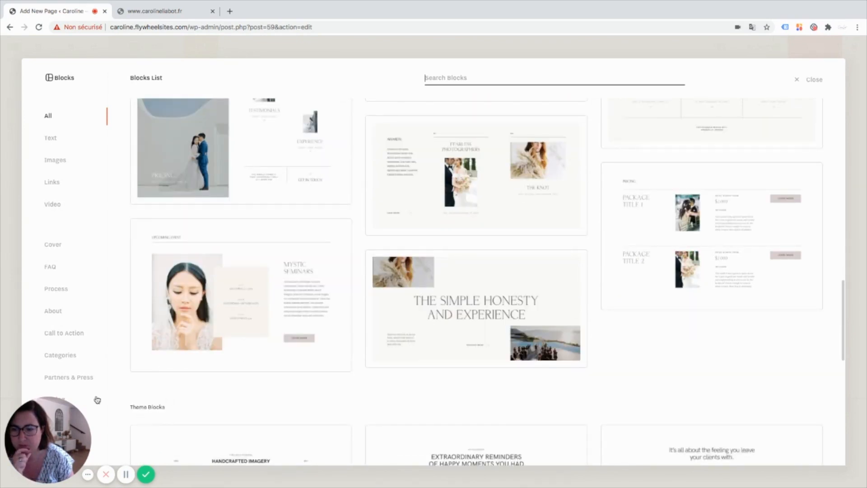
scroll(192, 407, "down", 3)
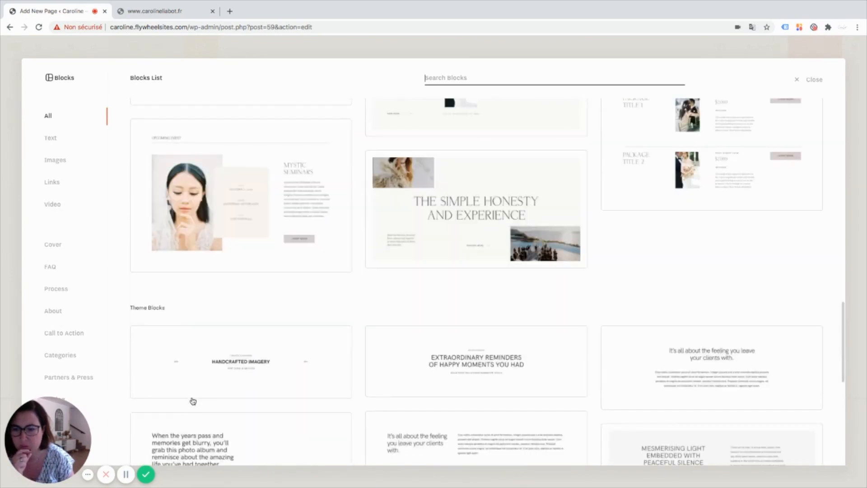
scroll(255, 376, "down", 3)
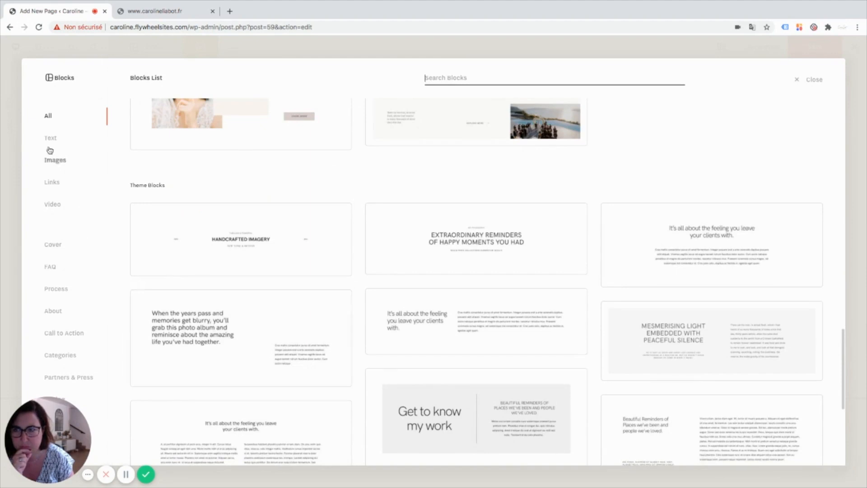
scroll(477, 337, "down", 6)
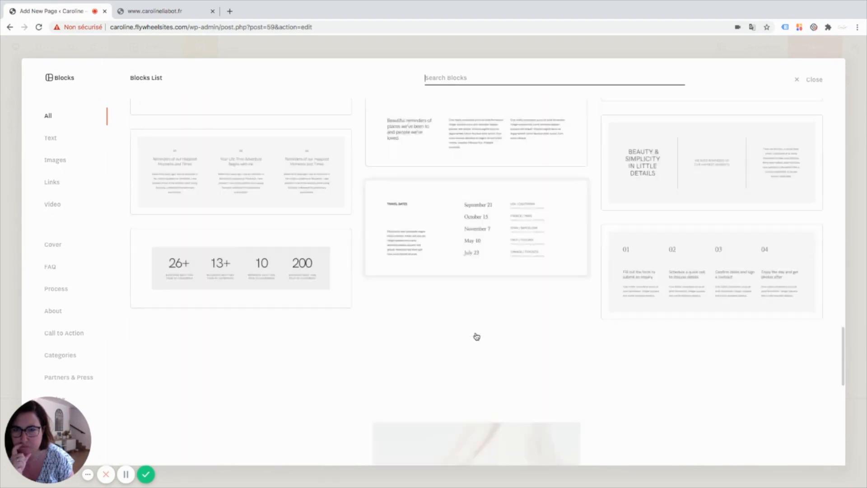
scroll(476, 336, "down", 5)
scroll(476, 335, "down", 1)
scroll(477, 336, "down", 1)
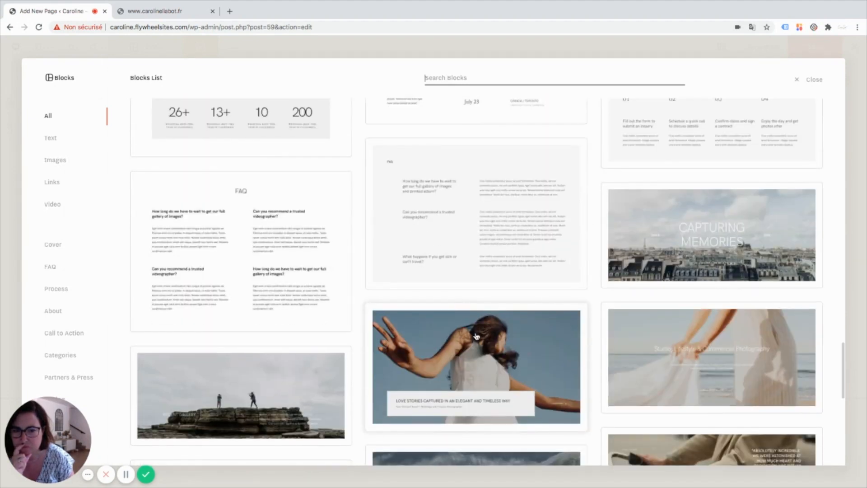
scroll(520, 398, "down", 3)
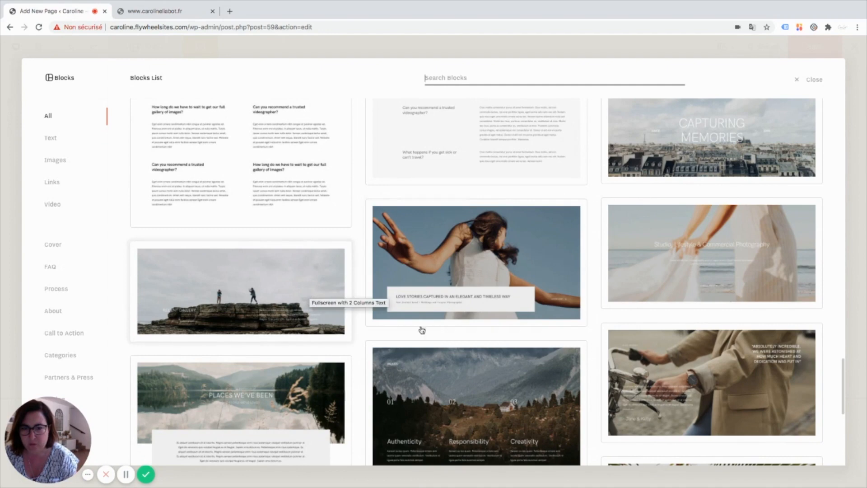
left_click(509, 265)
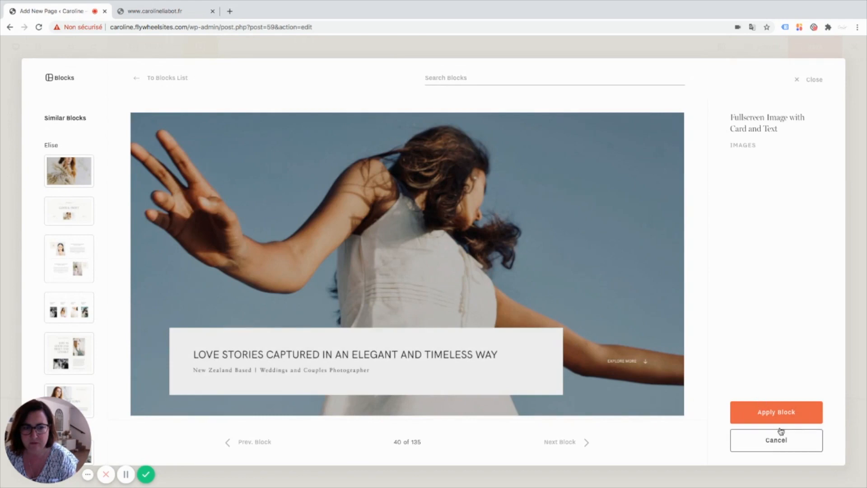
left_click(791, 412)
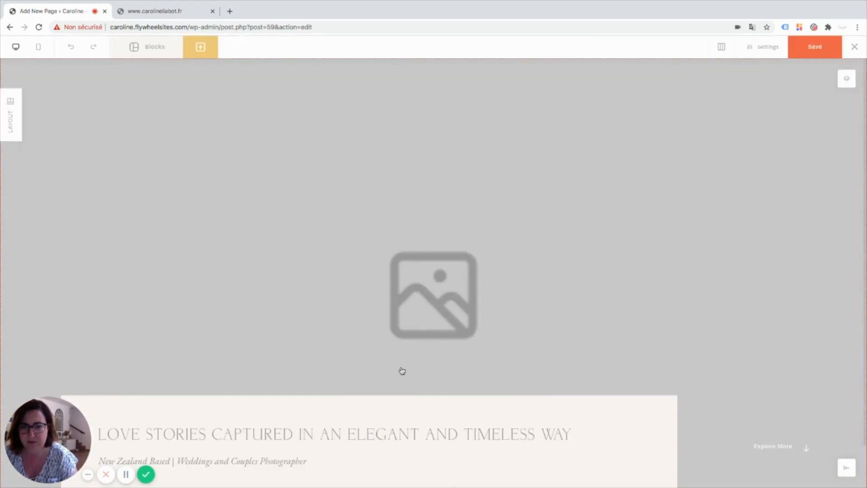
scroll(333, 278, "down", 1)
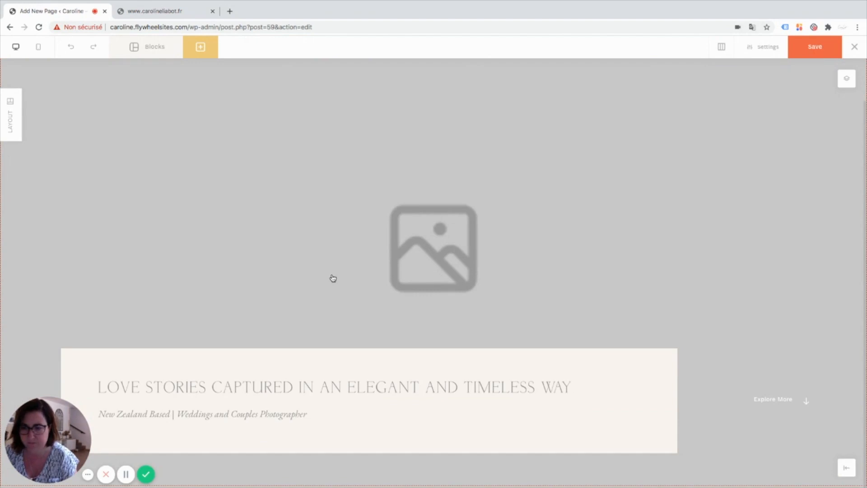
left_click(190, 53)
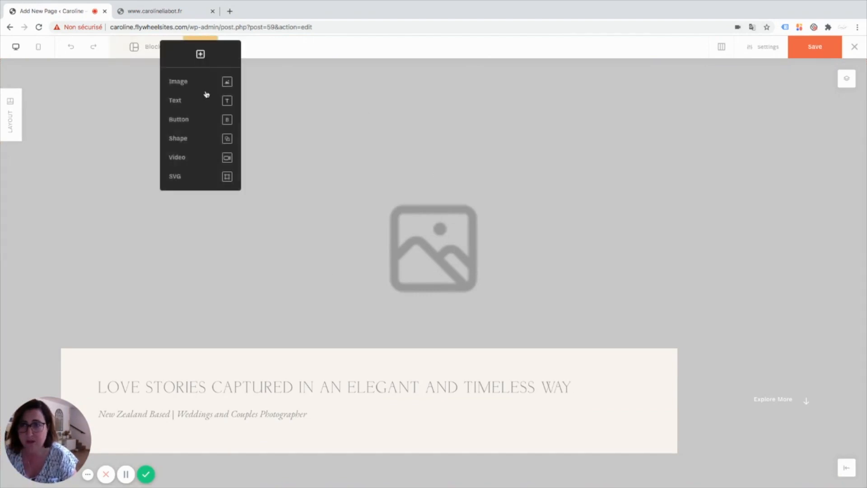
left_click(227, 82)
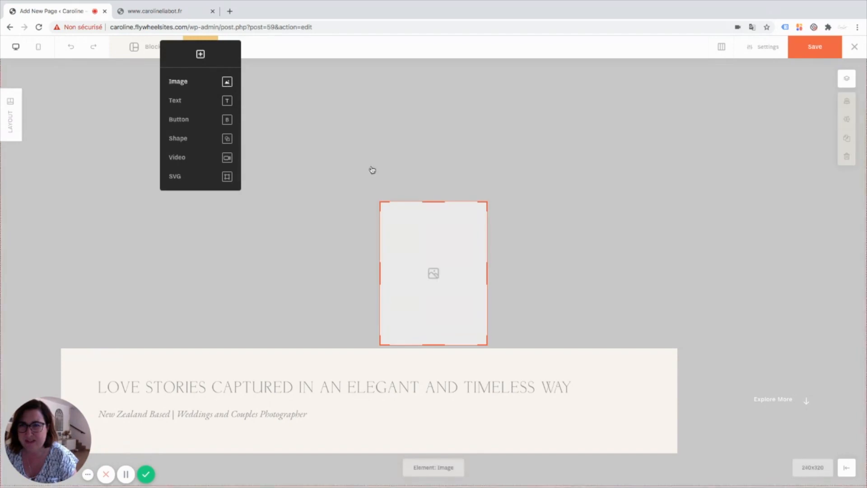
left_click(432, 289)
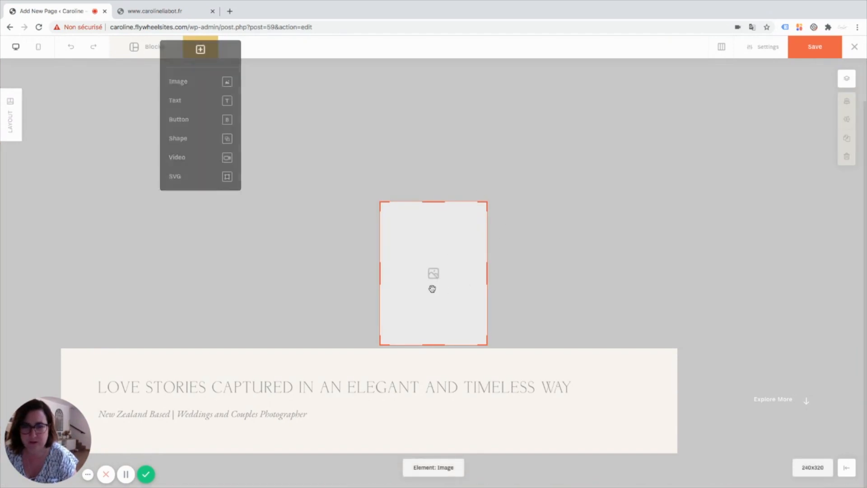
key("Delete")
Fill the full-screen image placeholder with the colour sunset beach photo of a woman in blue hugging a child, from the media library.
double_click(407, 185)
left_click(799, 281)
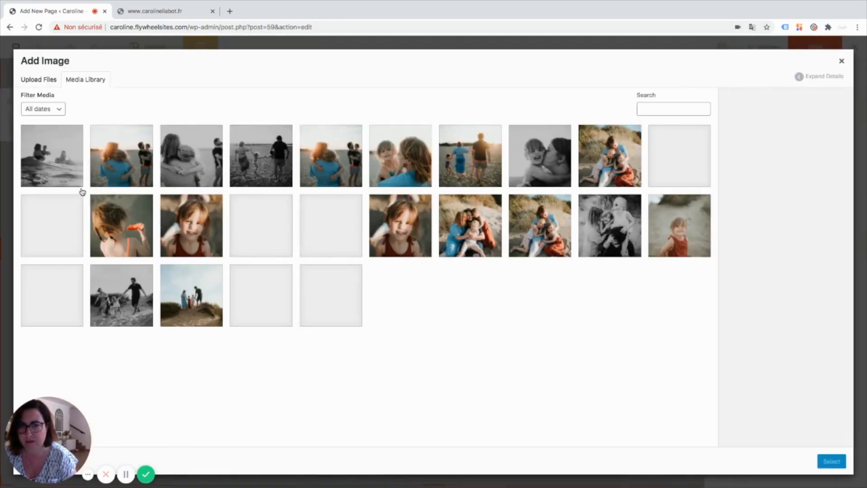
left_click(107, 158)
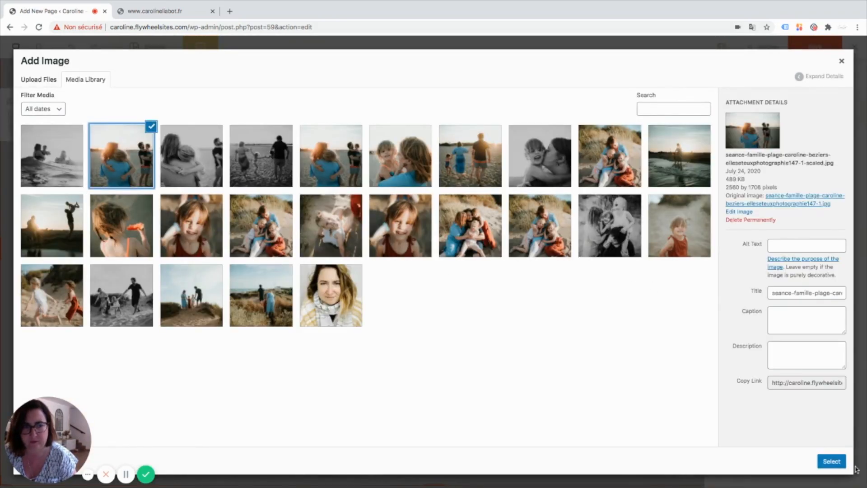
left_click(832, 461)
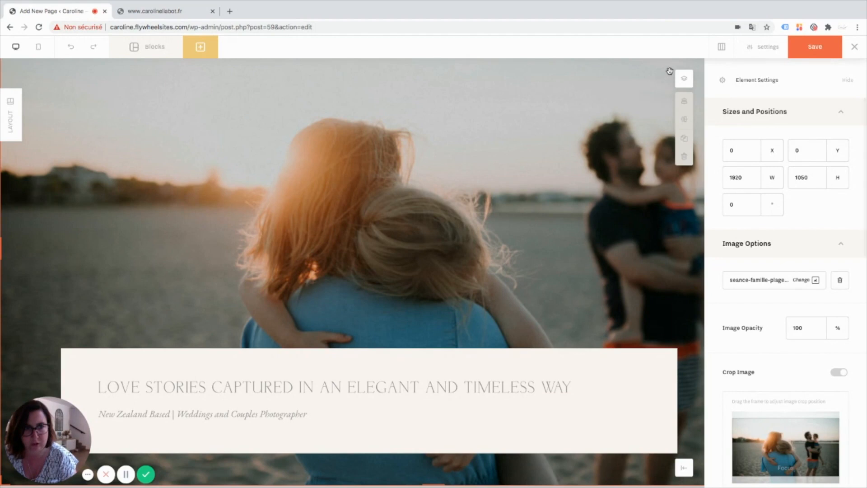
Show the block's layers and expand the Text group to examine its elements.
left_click(685, 78)
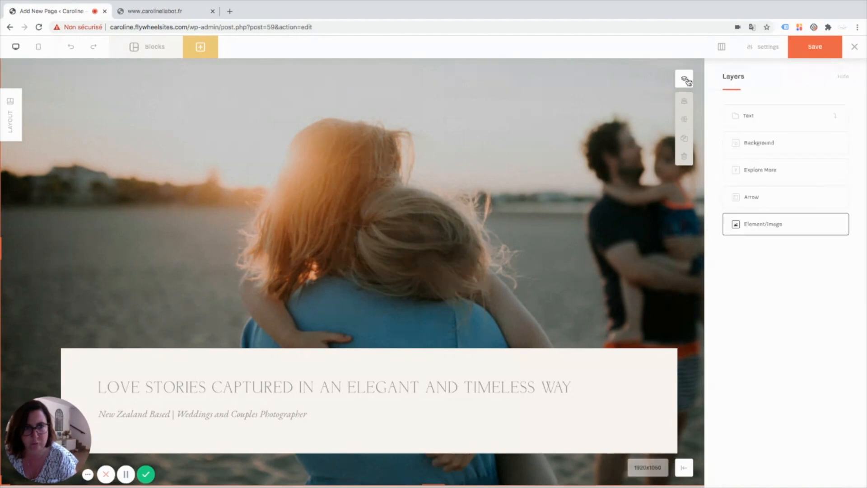
left_click(780, 121)
left_click(835, 116)
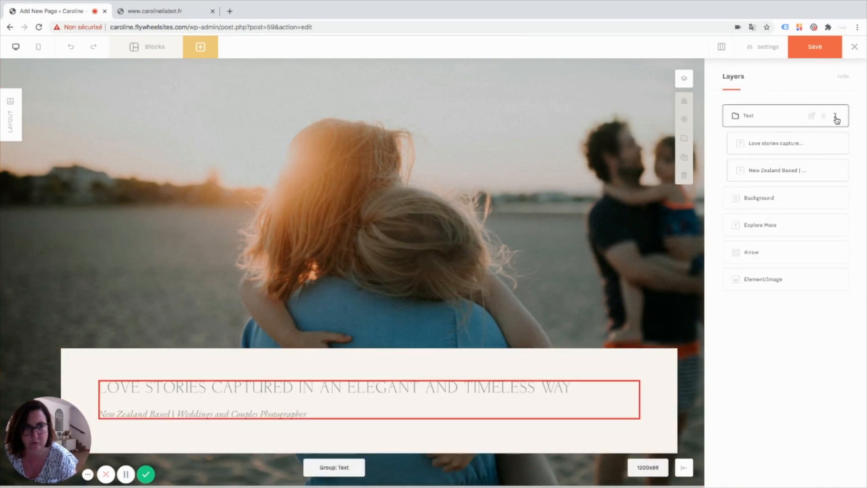
Replace the card's heading text with "LIFESTYLE PHOTOGRAPHER, ON THE FRENCH RIVIERA".
left_click(451, 392)
double_click(452, 392)
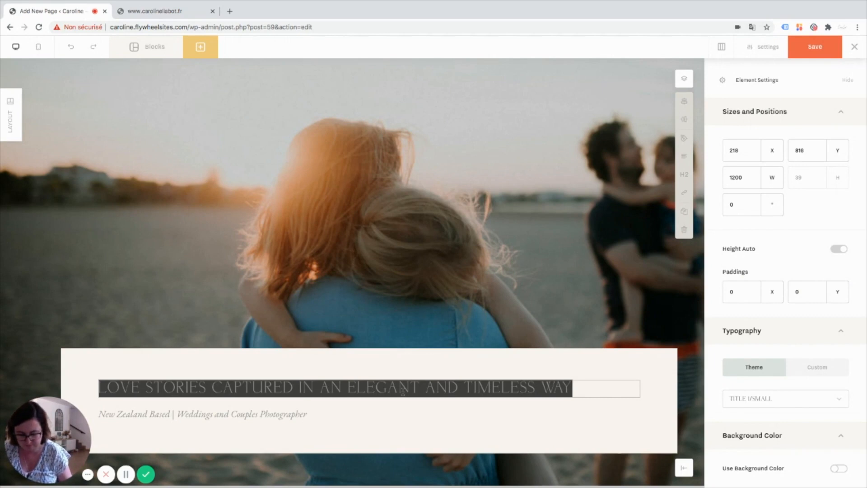
type("LIEF")
key("BackSpace")
key("BackSpace")
type("FESTYLE PHOTOGRAPHER")
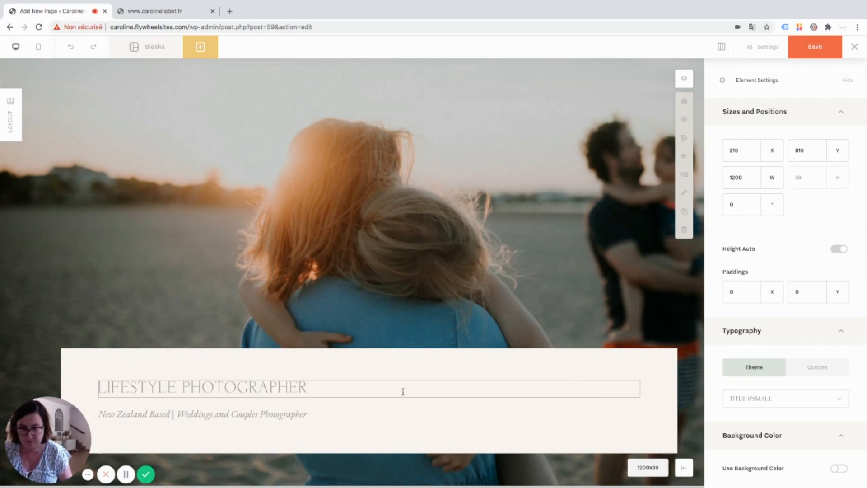
type(", ON THE")
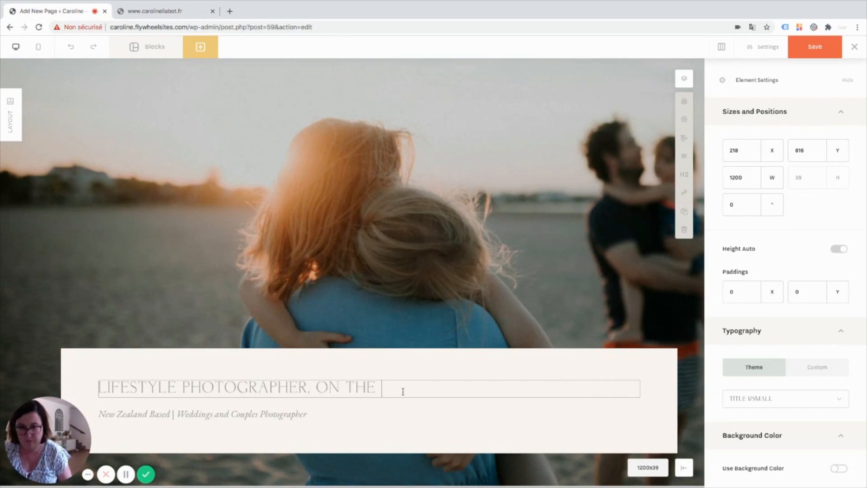
key("BackSpace")
key("BackSpace")
key("BackSpace")
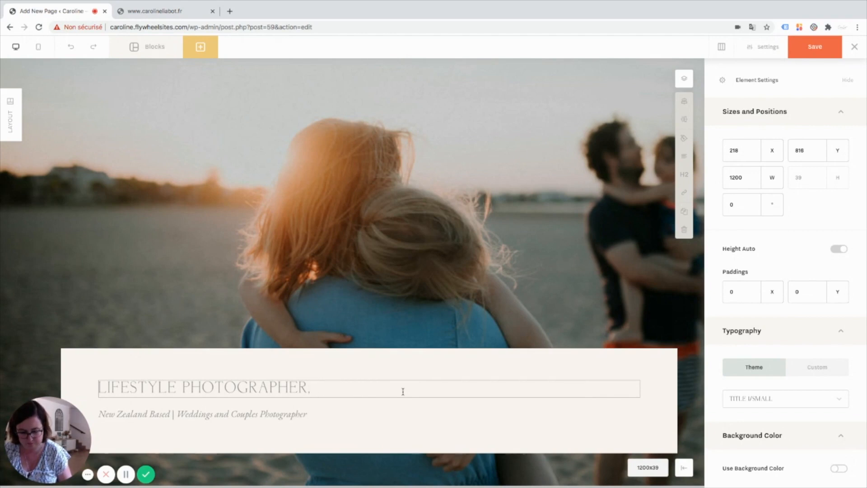
type("TH")
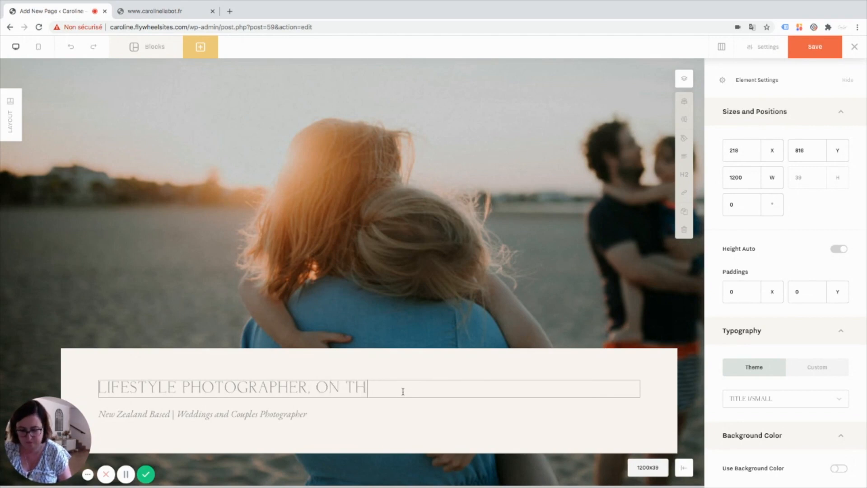
type("E FRENCH R")
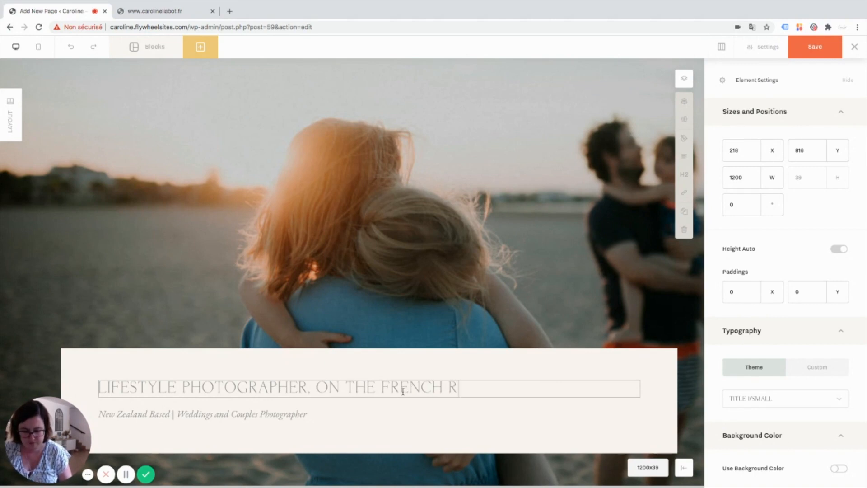
type("IVIERA")
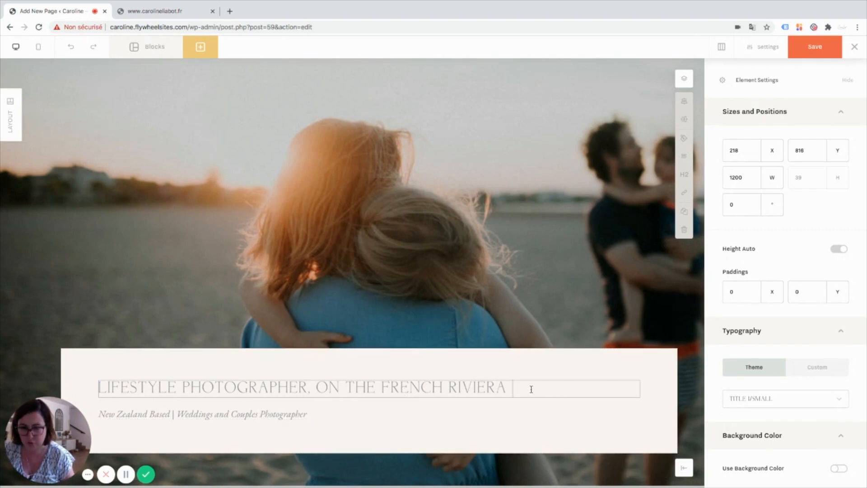
Rewrite the card's heading as "I AM", the photographer's first name and ", LIFESTYLE PHOTOGRAPHER".
left_click_drag(532, 388, 129, 381)
type("I AM")
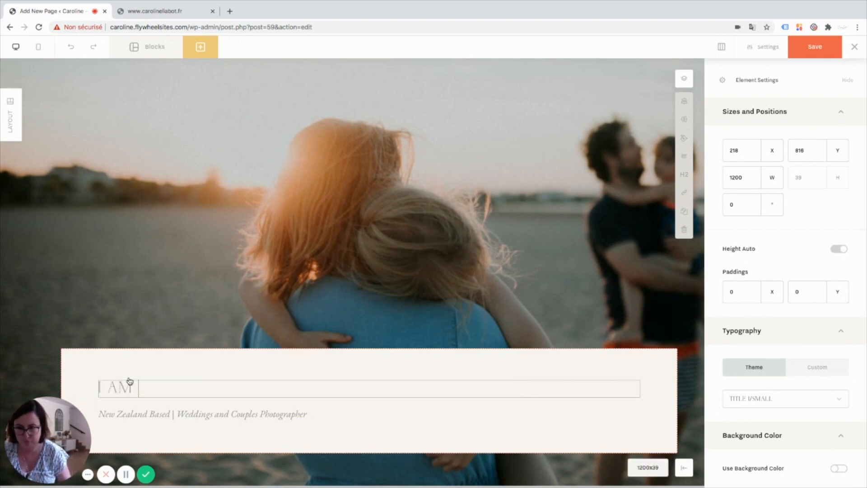
type(" CAROLINE.")
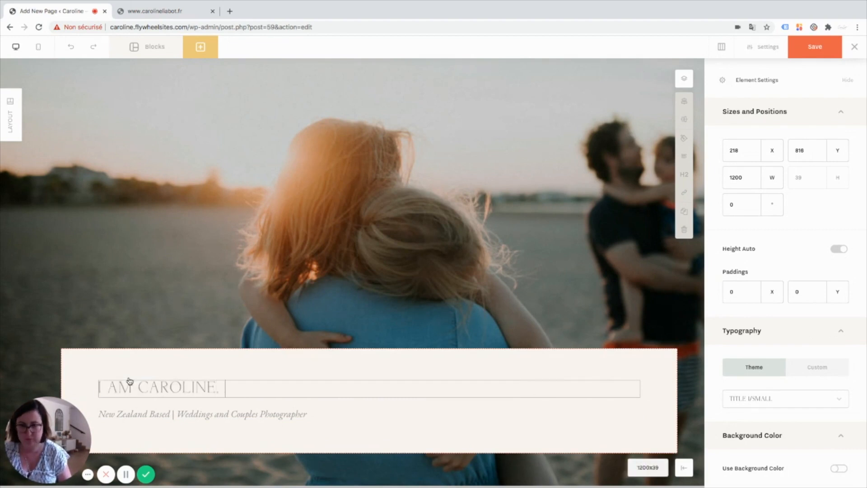
key("BackSpace")
type(", LIFESY")
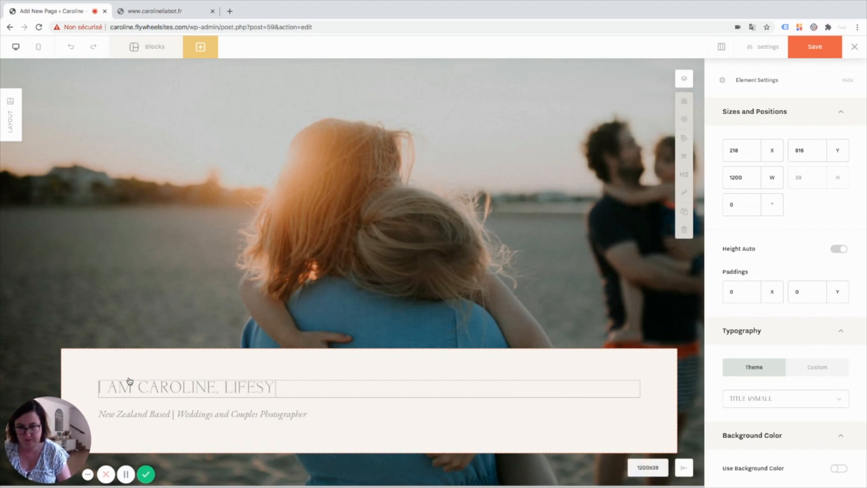
type("TYM")
key("BackSpace")
type("LE PHOTOGRAPHER")
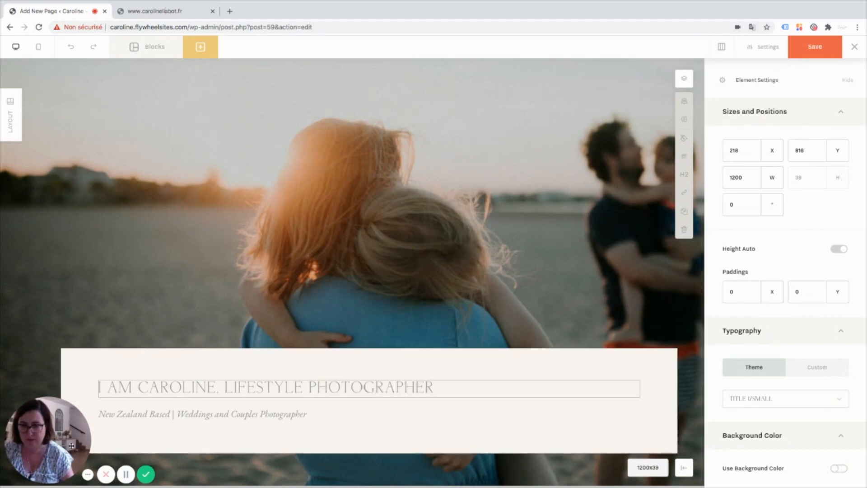
Change the card's subtitle to "Based on the French Riviera & Geneva" and save the block.
left_click(146, 414)
double_click(146, 415)
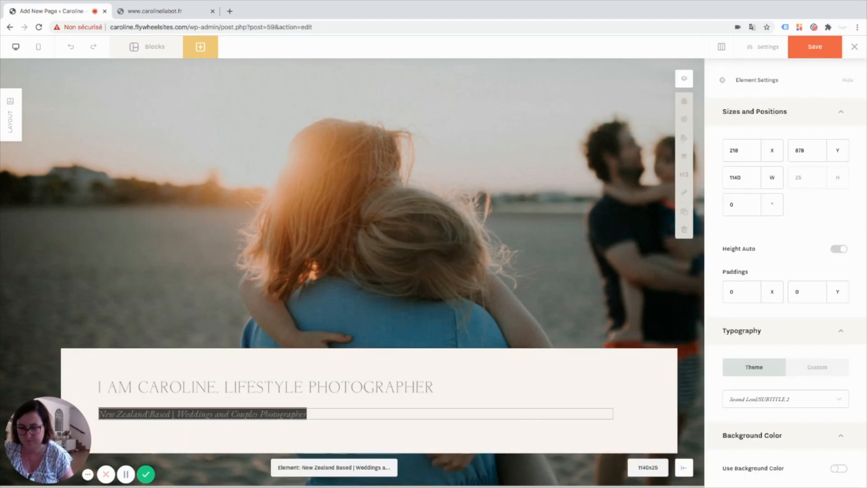
key("BackSpace")
type("Based on the French Riviera & Geneva")
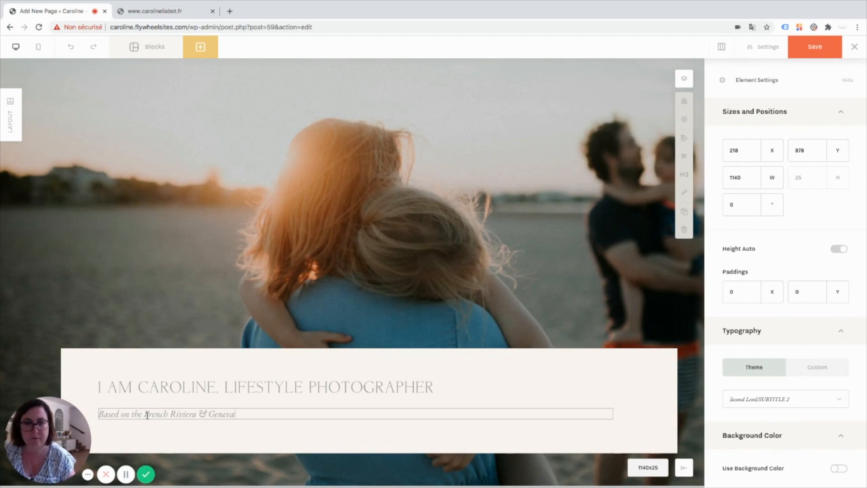
left_click(812, 51)
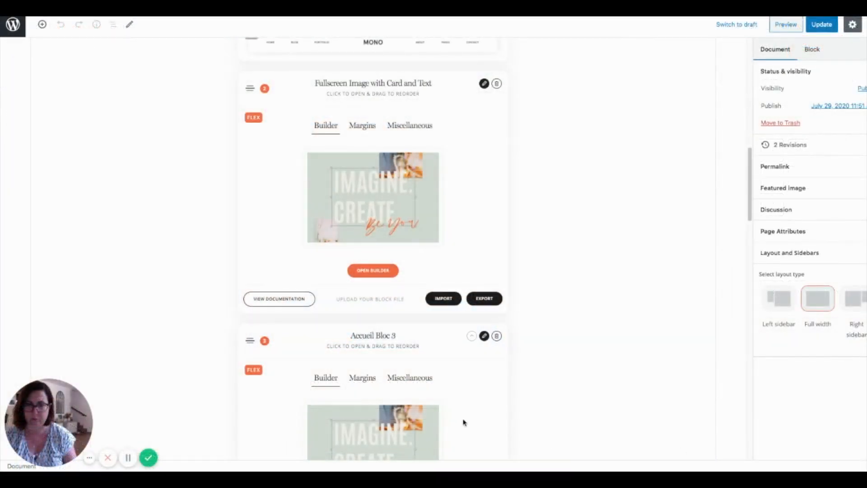
Open the Accueil Bloc 3 block in the builder, review its introductory text and photos, and exit the builder.
scroll(464, 422, "down", 3)
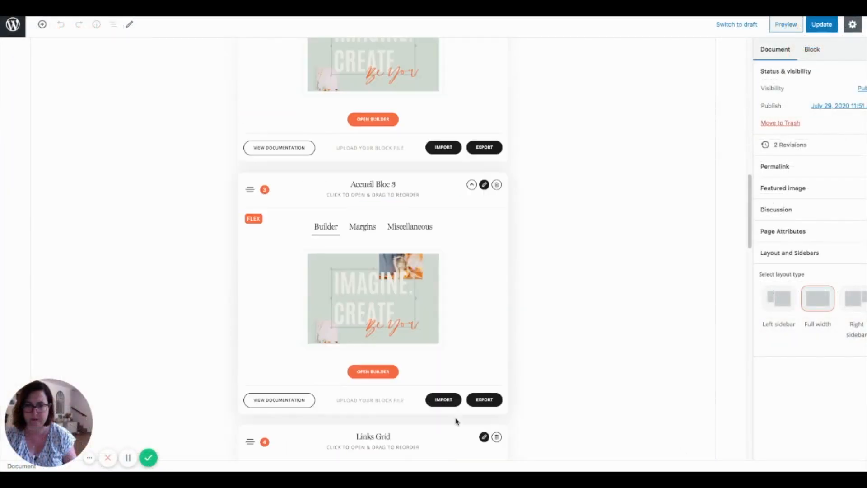
scroll(389, 300, "down", 10)
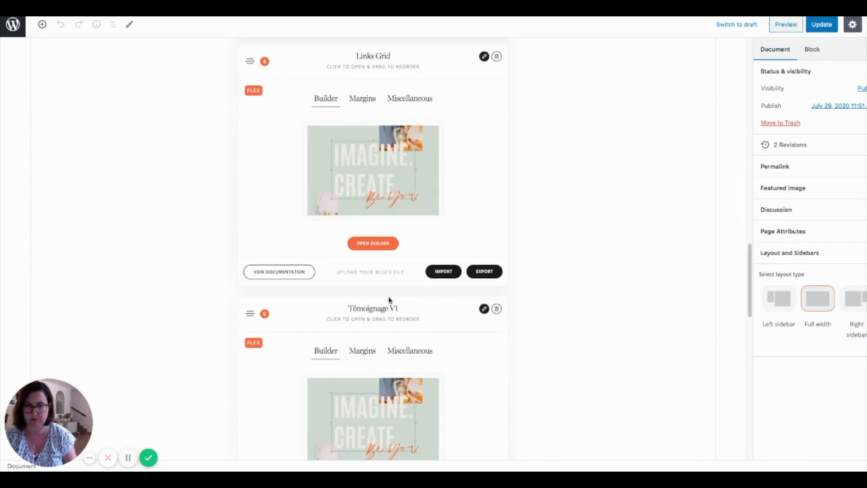
scroll(389, 300, "up", 5)
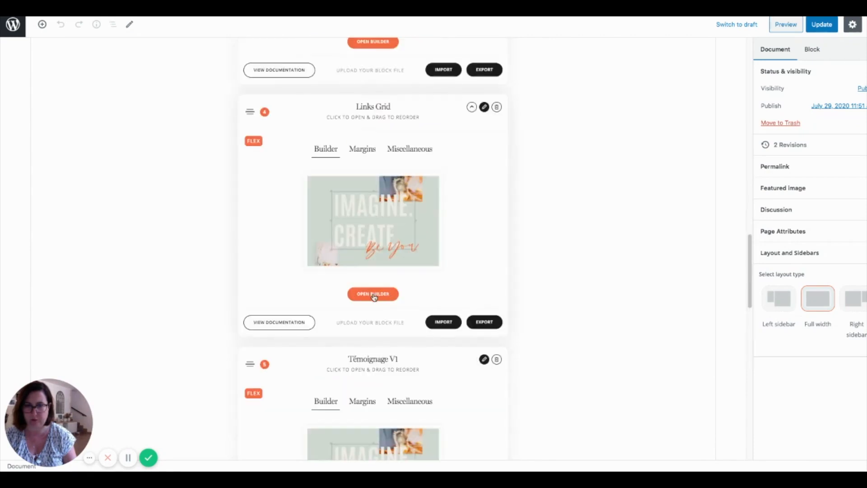
scroll(456, 153, "down", 2)
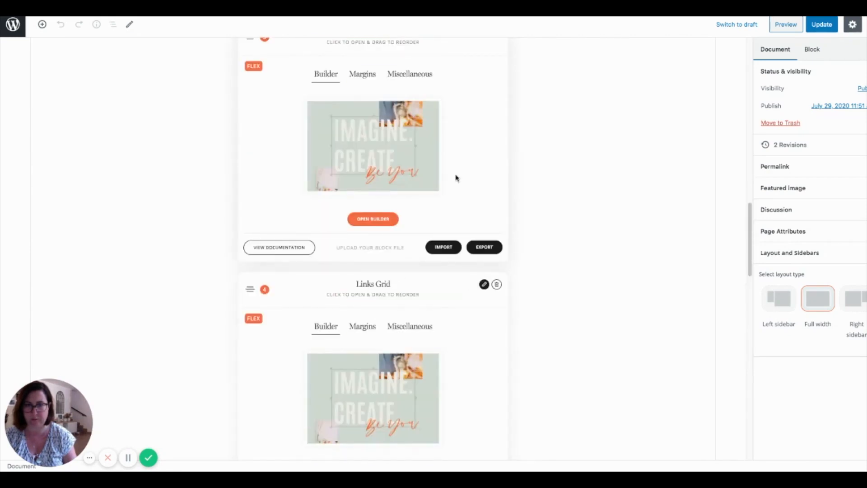
scroll(434, 293, "up", 1)
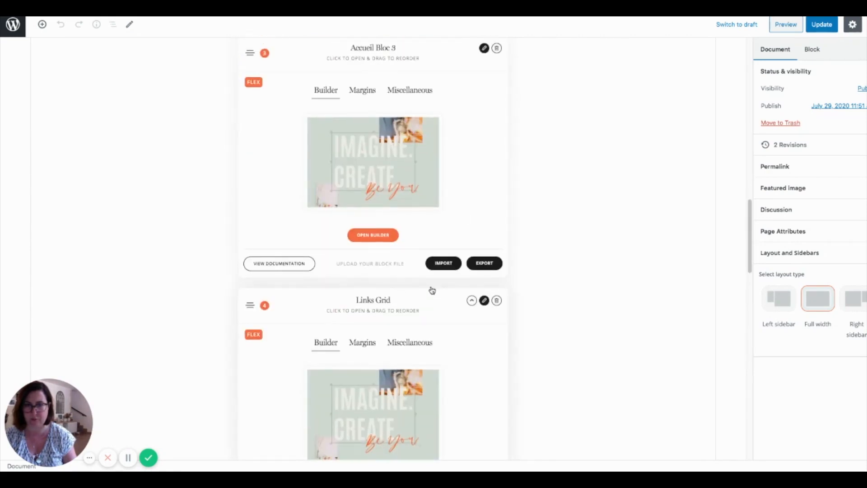
left_click(383, 239)
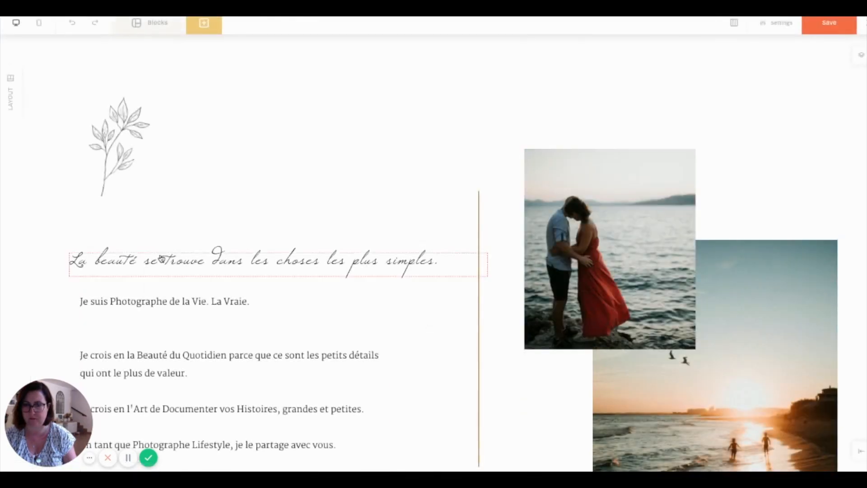
scroll(639, 345, "down", 3)
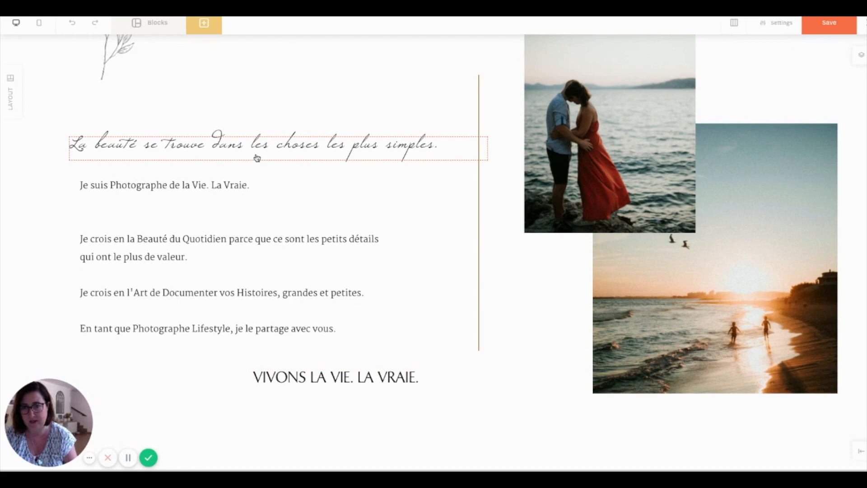
scroll(255, 168, "up", 1)
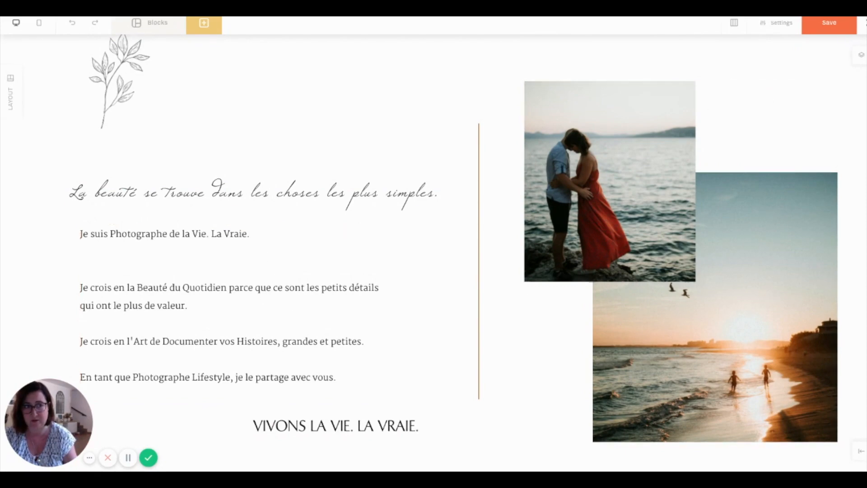
left_click(866, 22)
Open the Links Grid block in the builder and examine its Prestations photos and captions.
scroll(308, 302, "down", 4)
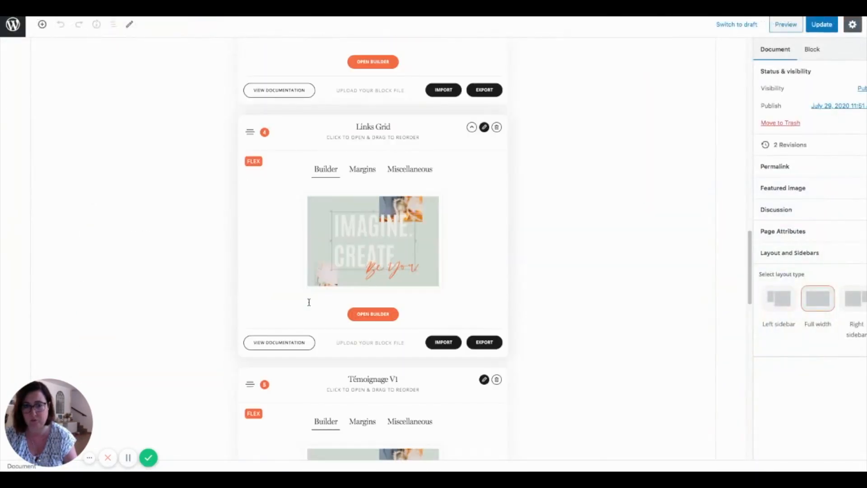
left_click(381, 320)
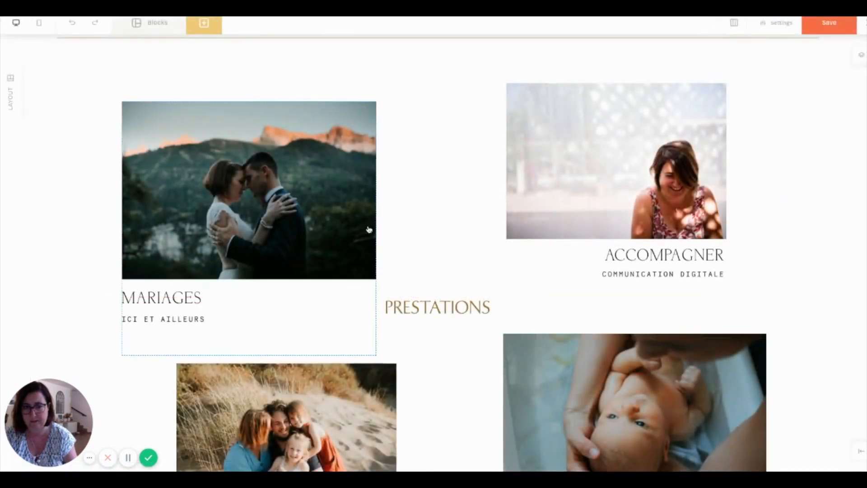
scroll(660, 361, "down", 3)
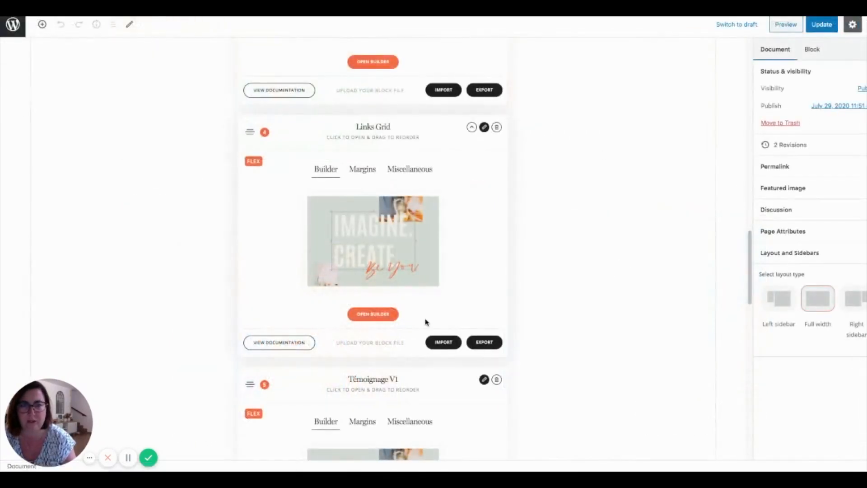
Open the Témoignage V1 block in the builder and examine its photo, session details and testimonial text.
scroll(423, 321, "down", 2)
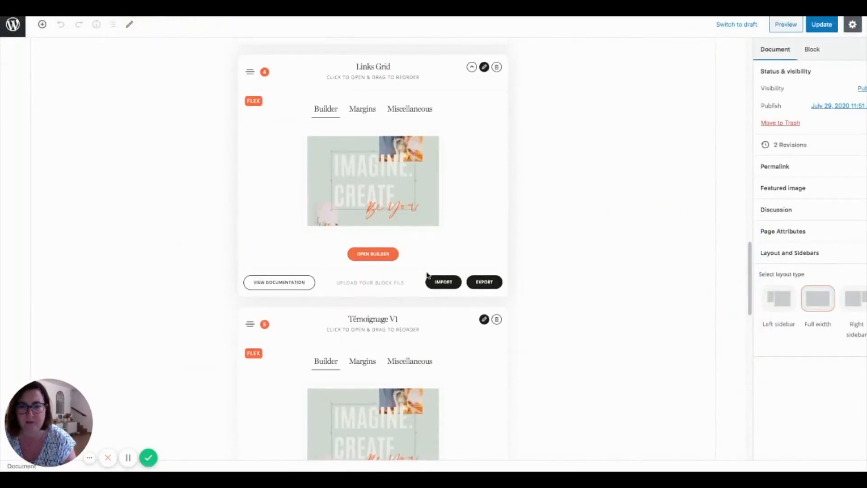
scroll(428, 275, "down", 3)
left_click(380, 370)
scroll(468, 380, "down", 1)
scroll(468, 379, "up", 3)
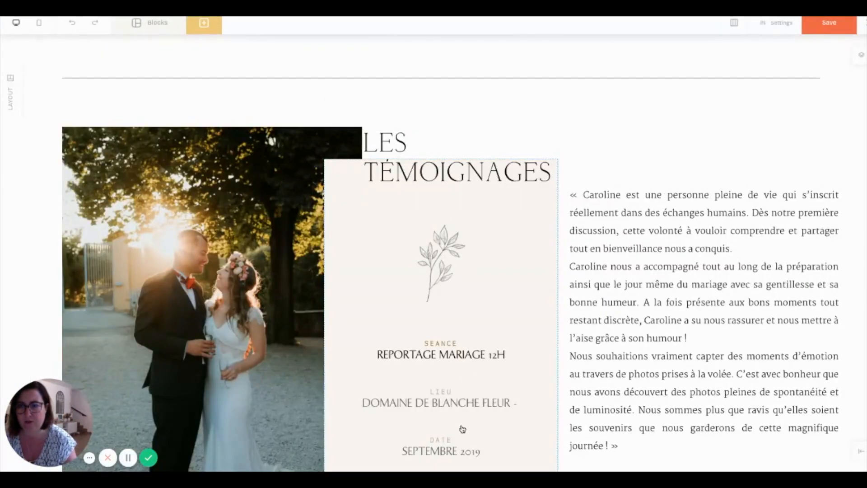
scroll(448, 351, "down", 3)
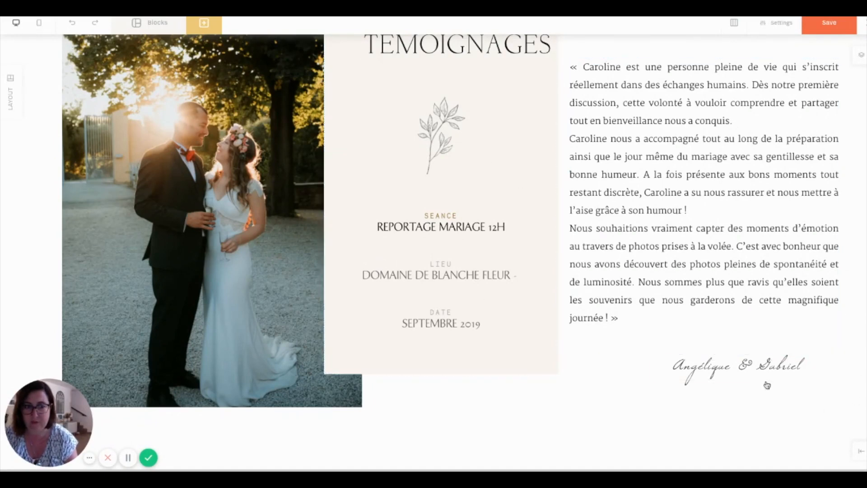
scroll(238, 74, "up", 3)
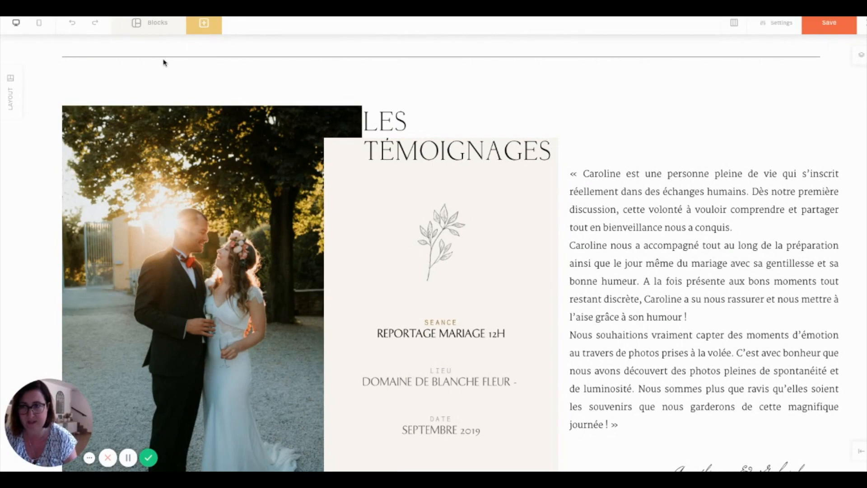
Browse the Testimonials category of the block library to compare the available testimonial layouts.
left_click(163, 25)
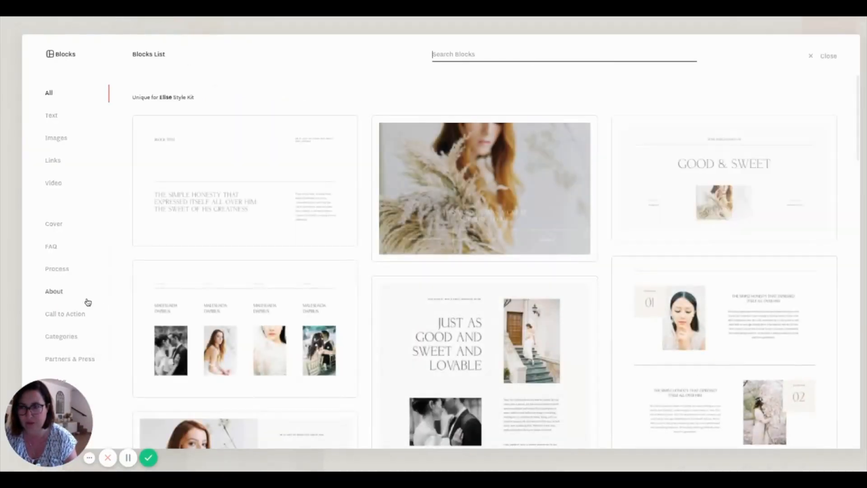
scroll(74, 364, "down", 3)
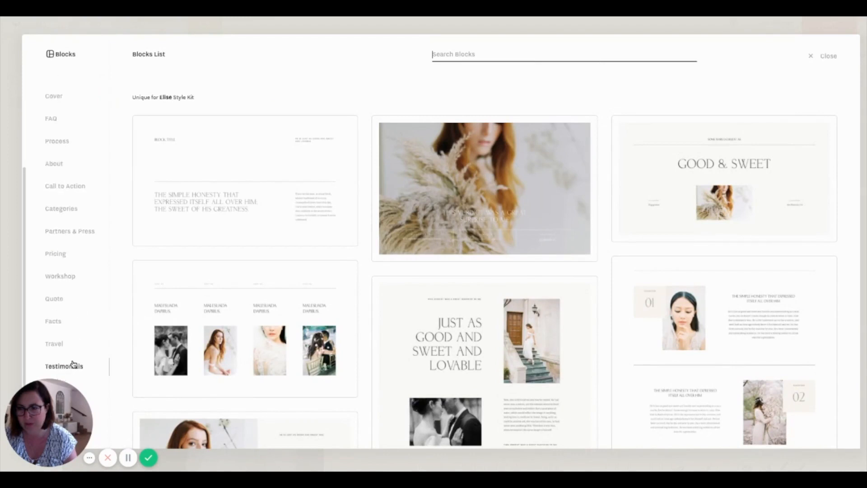
left_click(72, 365)
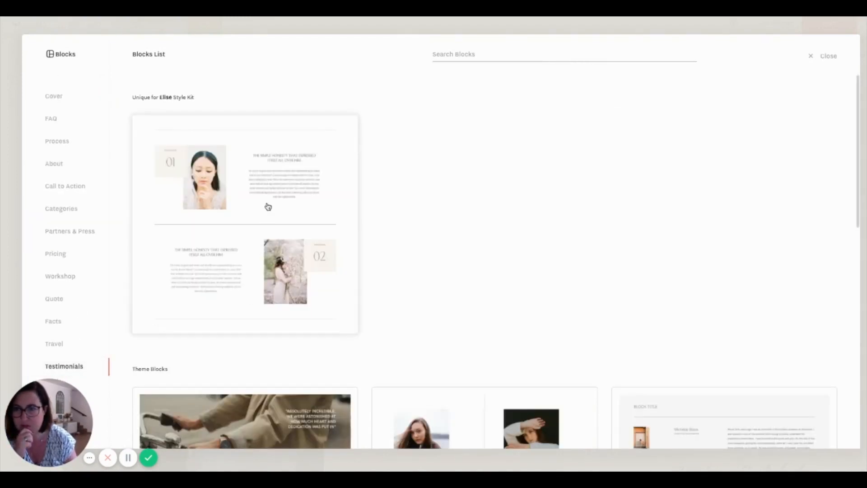
scroll(268, 207, "down", 10)
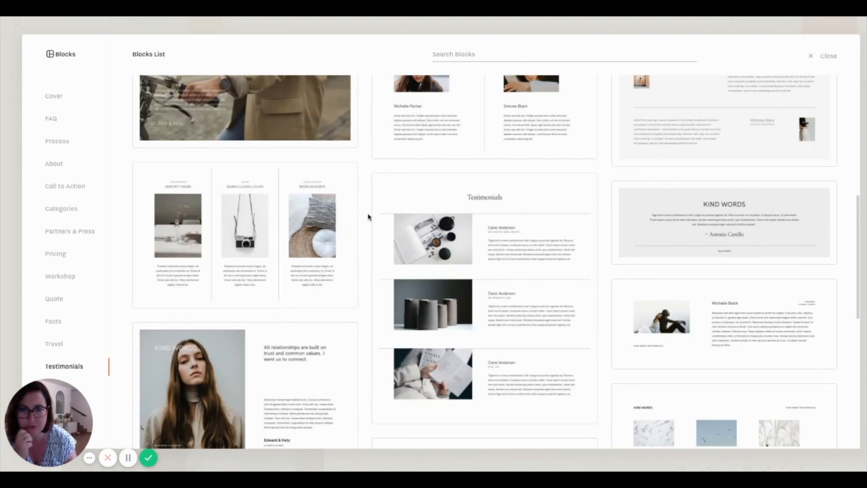
scroll(360, 221, "up", 1)
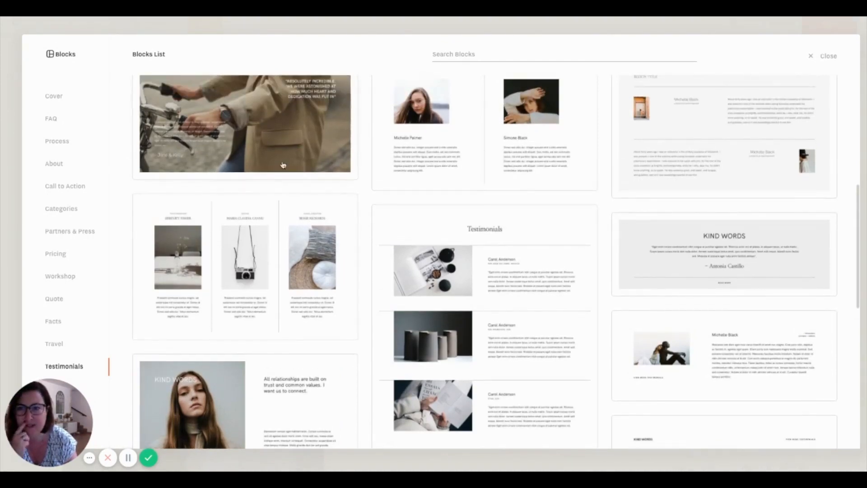
scroll(273, 167, "up", 2)
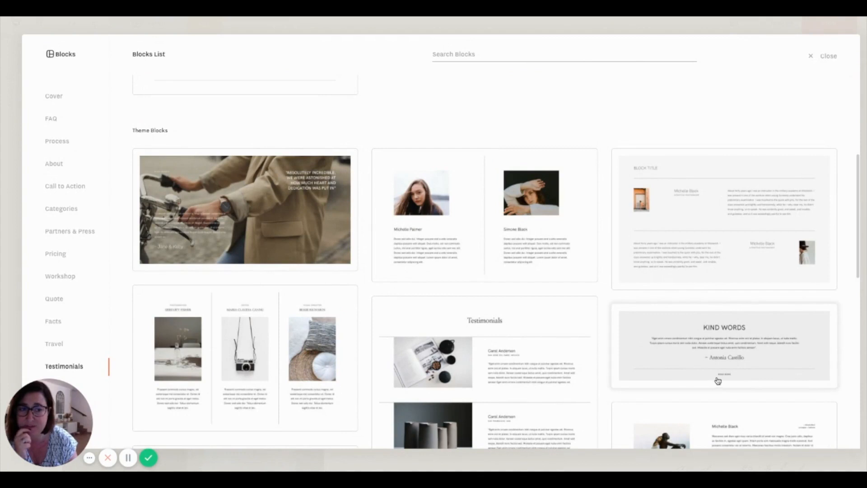
scroll(718, 381, "down", 2)
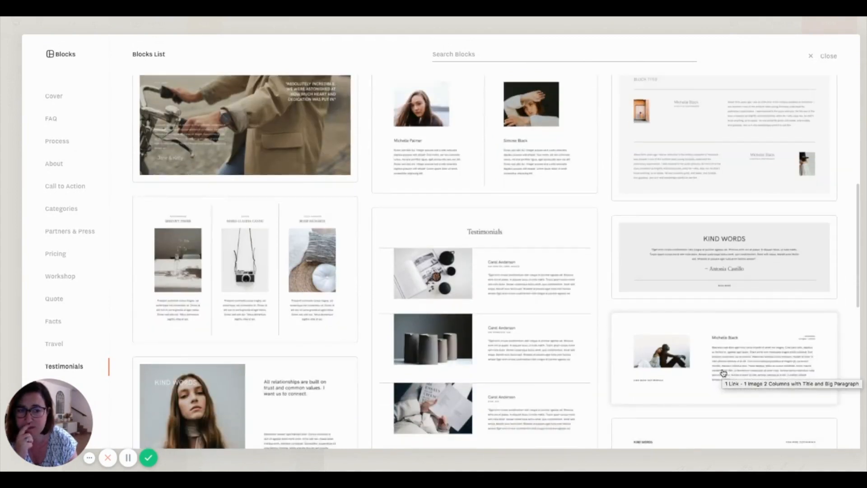
scroll(723, 373, "down", 3)
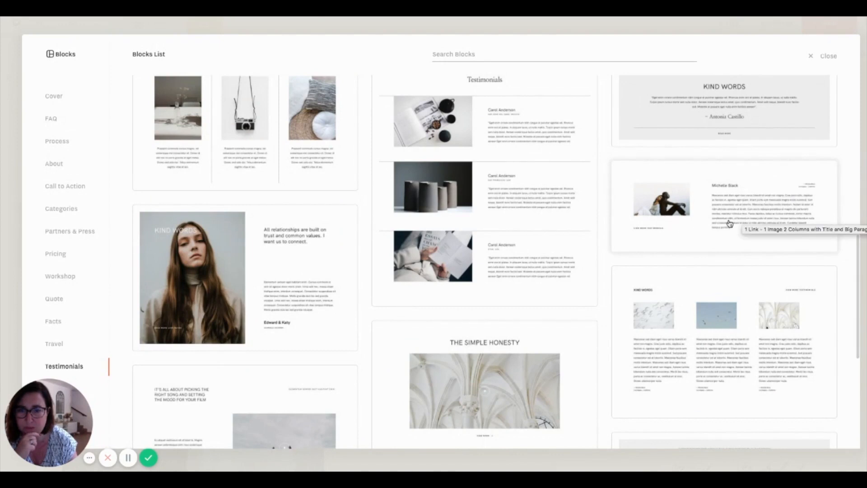
scroll(730, 222, "down", 3)
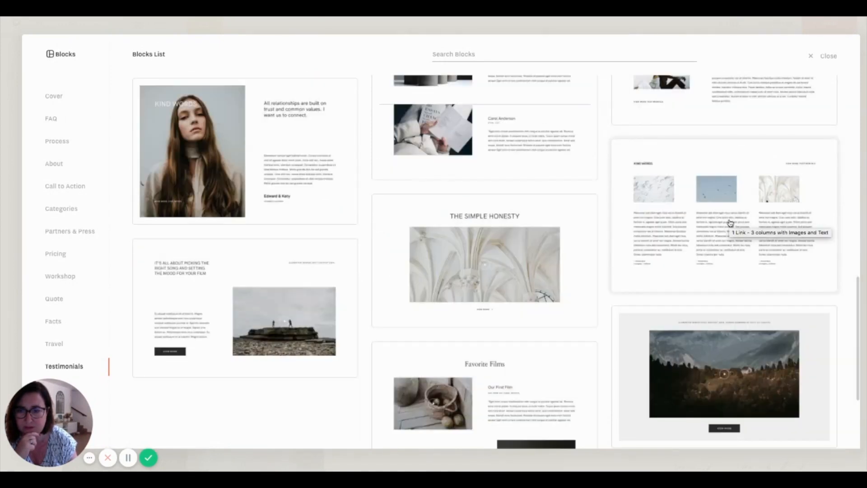
scroll(730, 223, "down", 3)
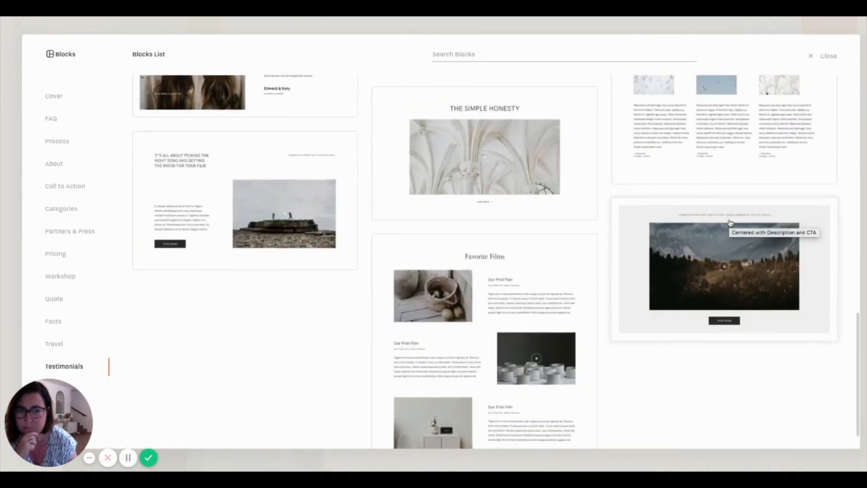
scroll(746, 276, "down", 3)
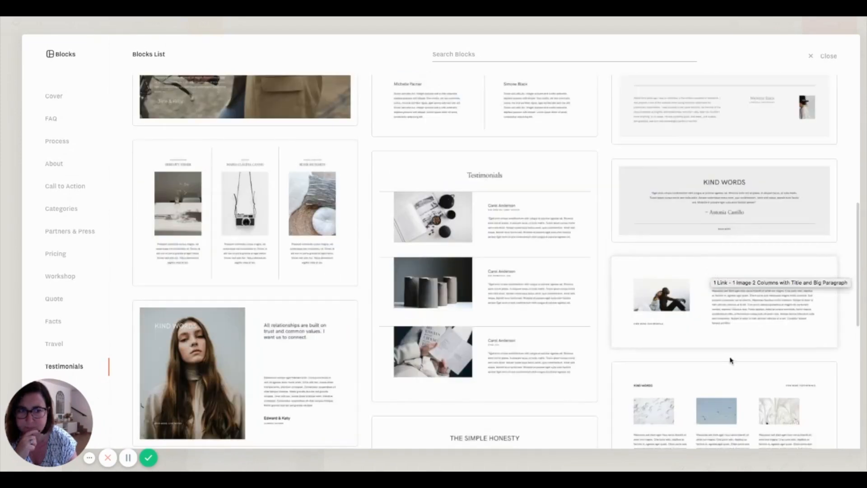
Try the "1 Link - 1 Image 2 Columns with Title and Big Paragraph" layout in the testimonial block and exit, discarding the changes.
left_click(692, 304)
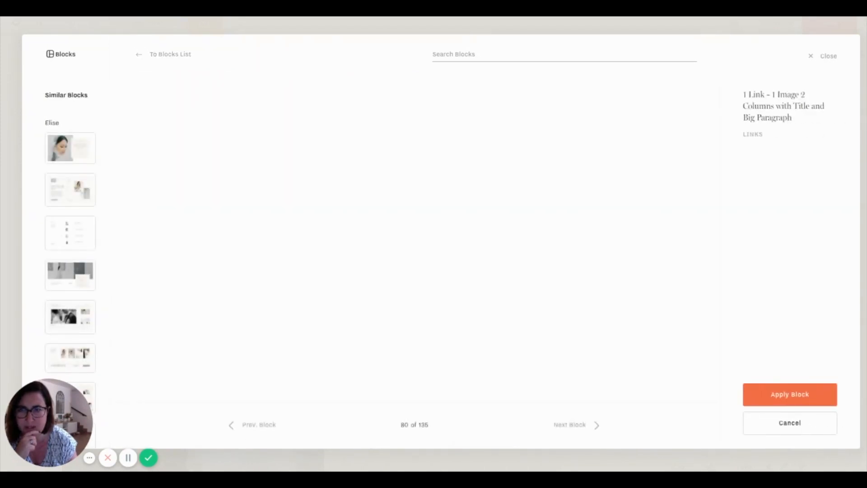
left_click(794, 399)
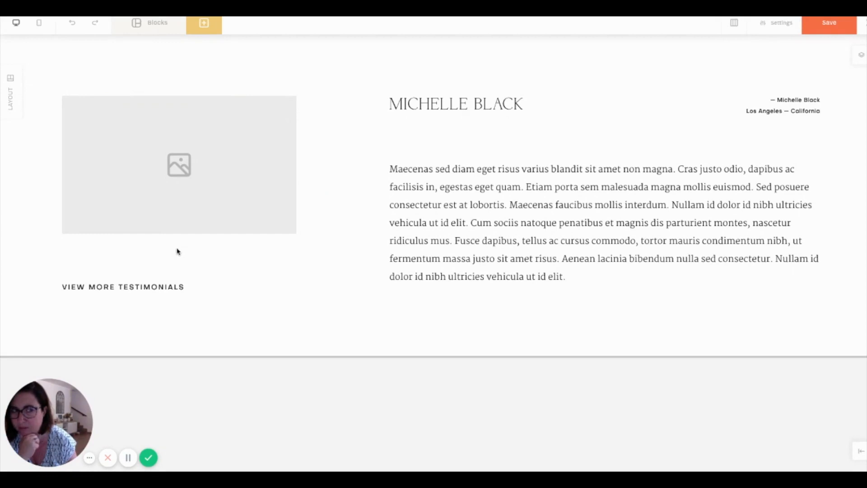
left_click(865, 23)
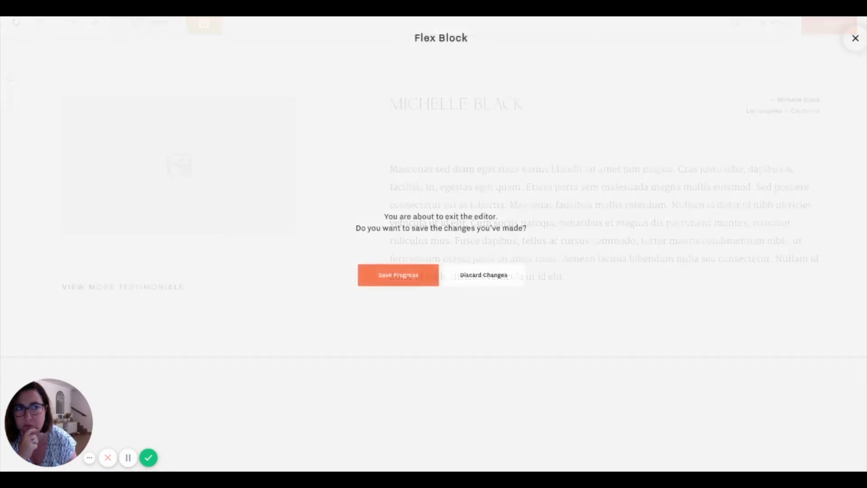
left_click(483, 275)
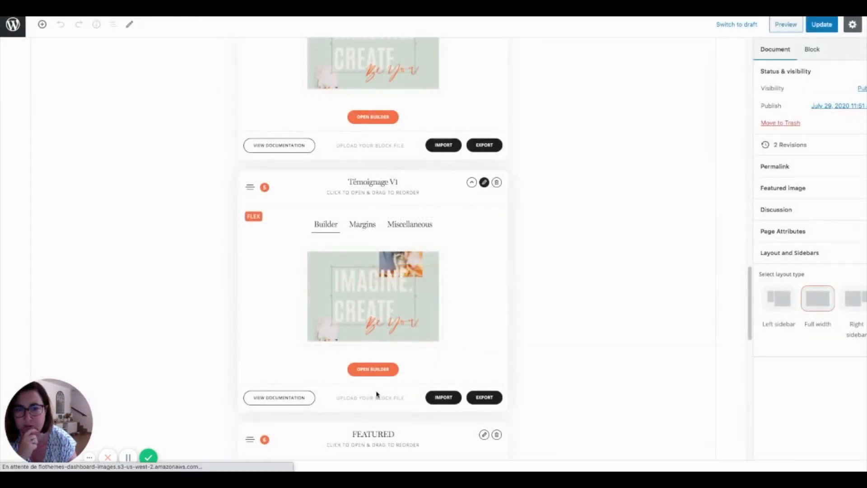
Reopen the Témoignage V1 block and select the testimonial paragraph's text from its opening words downward.
left_click(387, 369)
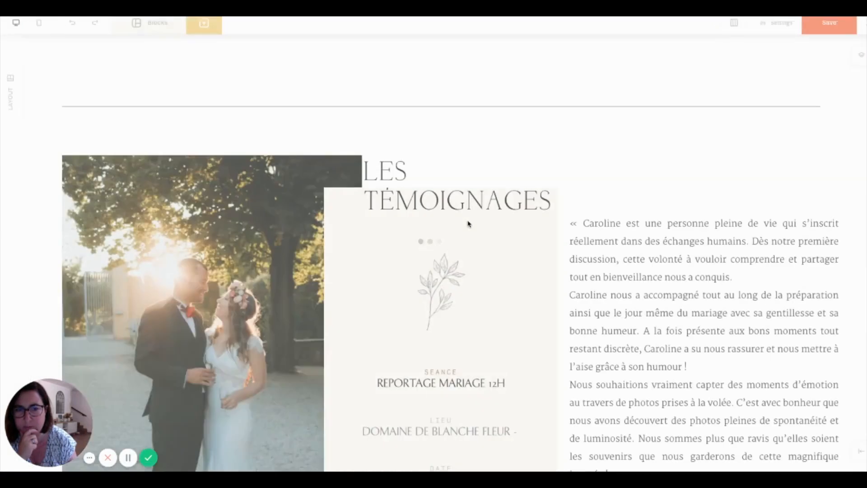
left_click(608, 226)
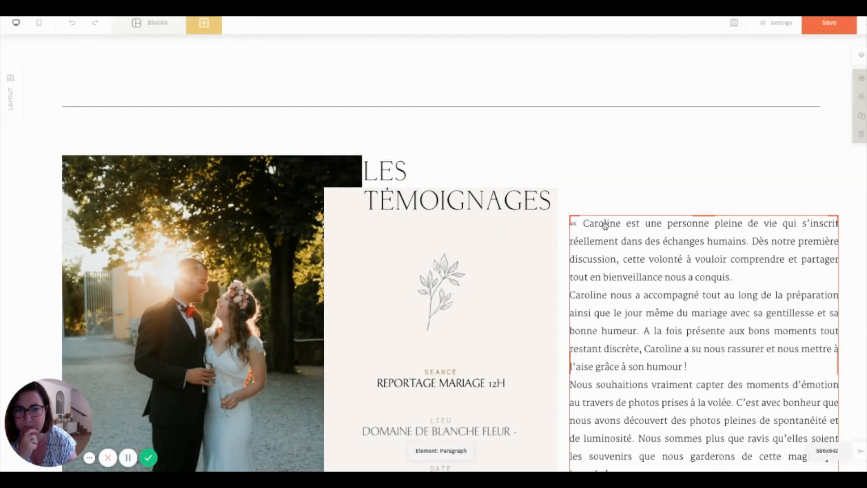
left_click(587, 224)
left_click_drag(585, 224, 608, 470)
scroll(613, 183, "down", 3)
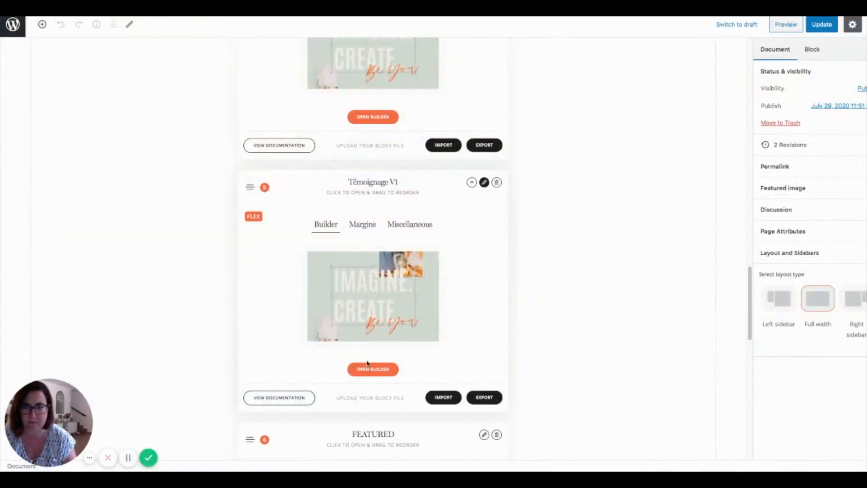
Reopen the Témoignage V1 block and apply the Testimonials layout "1 Link - 1 Image 2 Columns with Title and Big Paragraph".
left_click(374, 370)
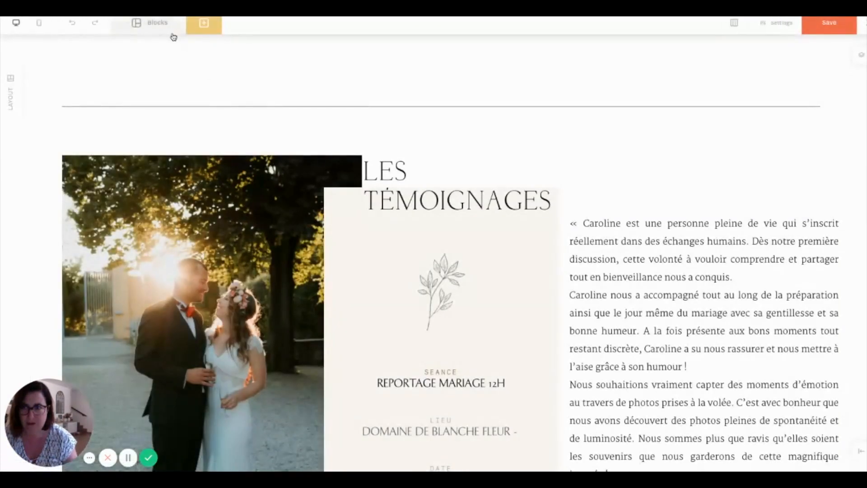
left_click(172, 33)
scroll(86, 375, "down", 3)
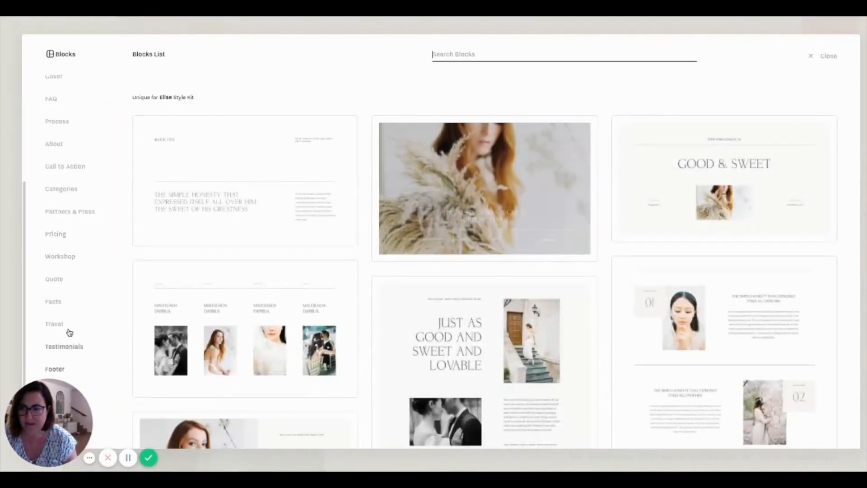
left_click(67, 346)
scroll(515, 366, "down", 5)
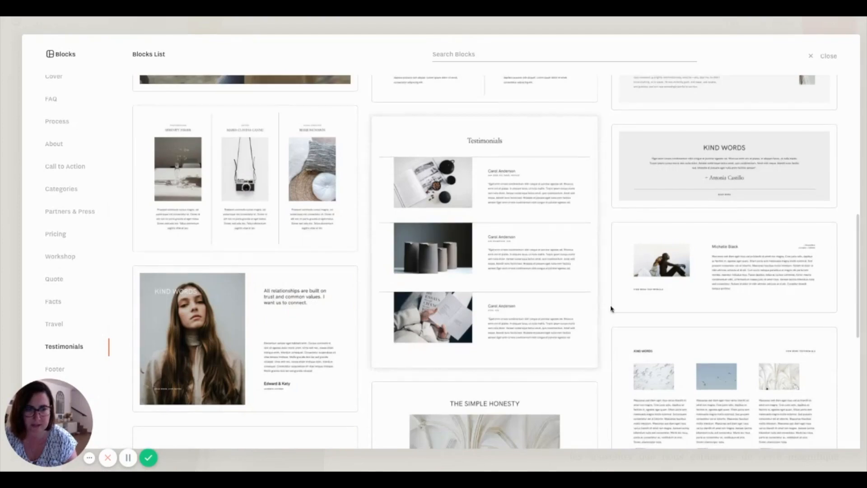
left_click(703, 257)
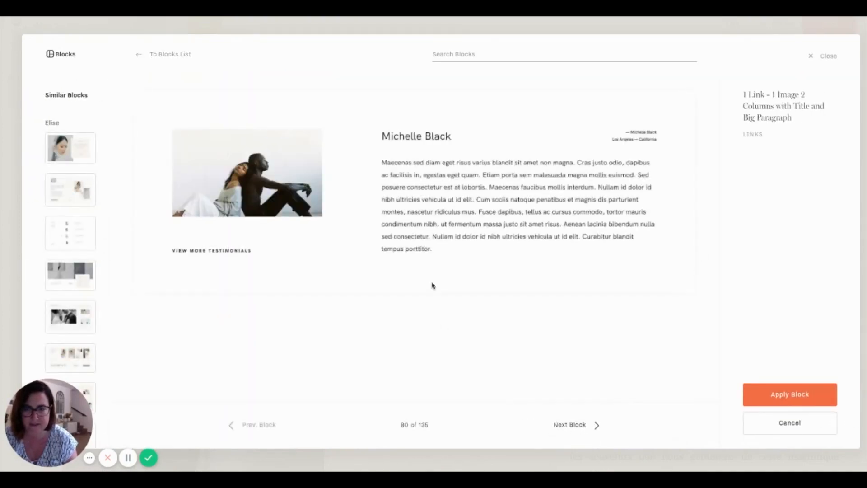
left_click(819, 387)
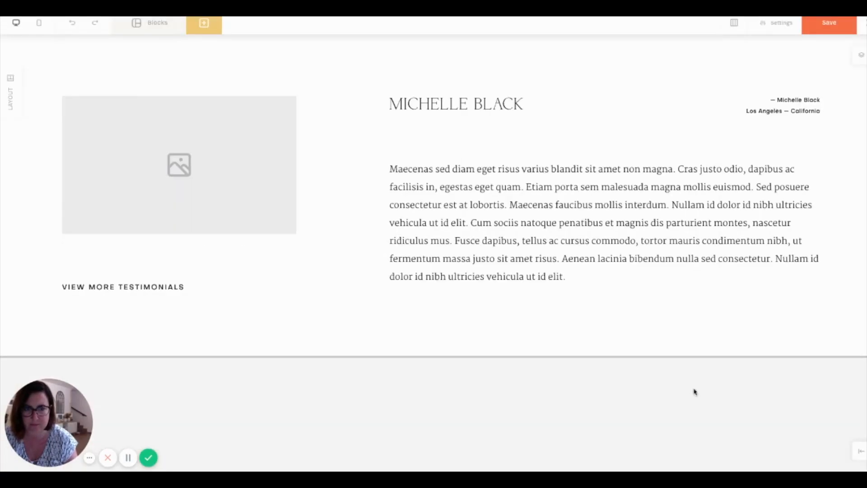
Replace the placeholder paragraph with the copied French testimonial text and add an opening quotation mark at its start.
left_click(514, 217)
double_click(514, 217)
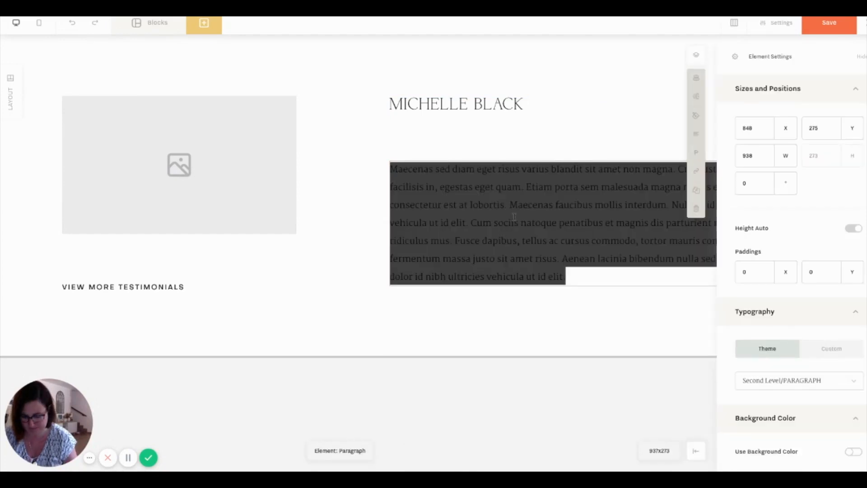
key("ctrl+v")
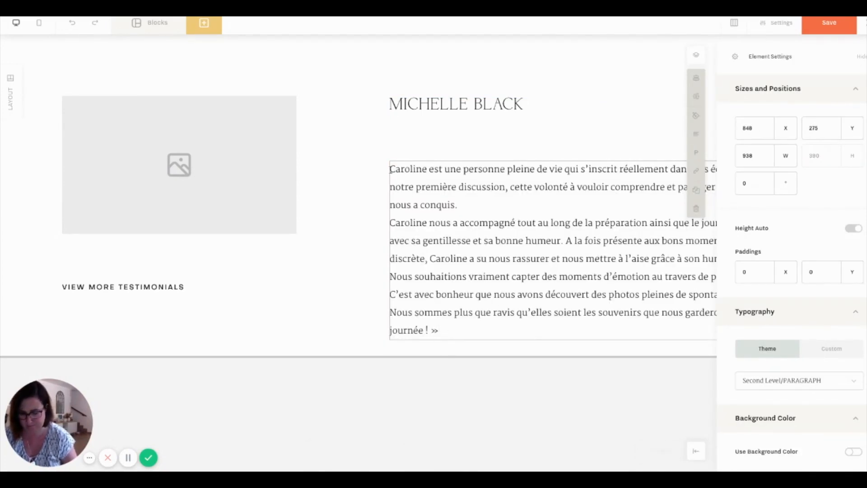
type("«")
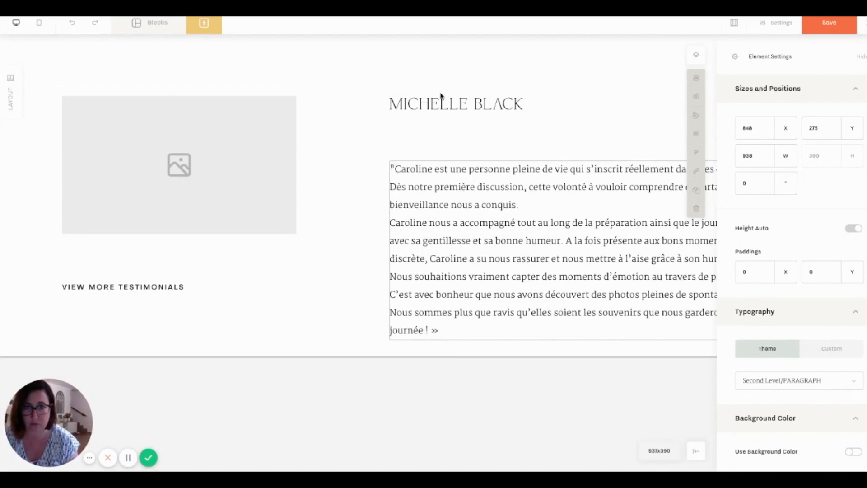
Fill the image placeholder with the black-and-white media library photo of the woman kissing the child's cheek.
left_click(245, 192)
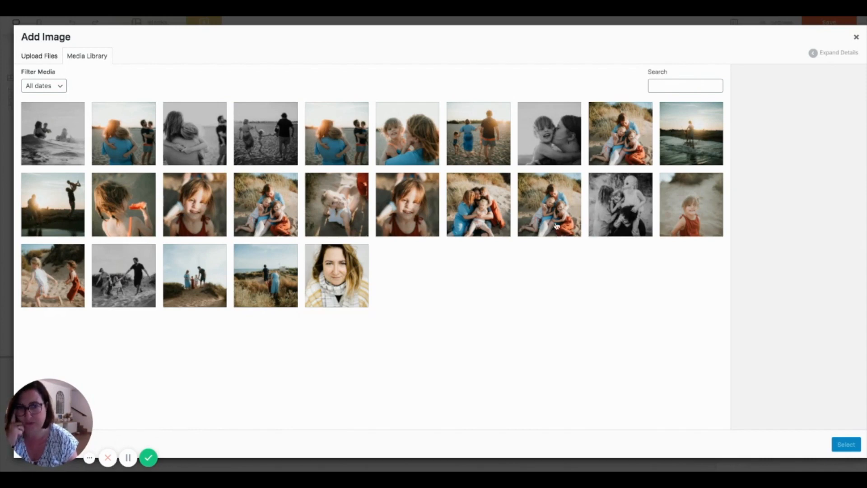
left_click(548, 141)
left_click(845, 450)
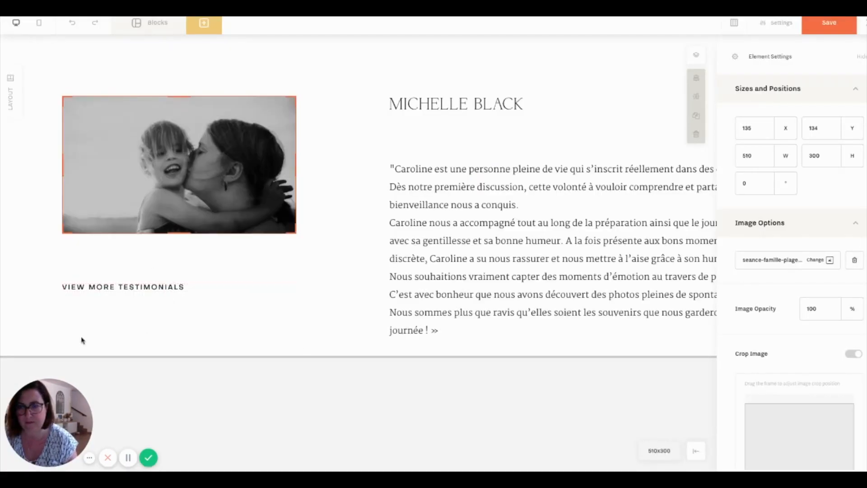
Replace the "VIEW MORE TESTIMONIALS" text below the photo with "FAMILY PHOTO SESSION - FRENCH RIVIERA".
double_click(133, 286)
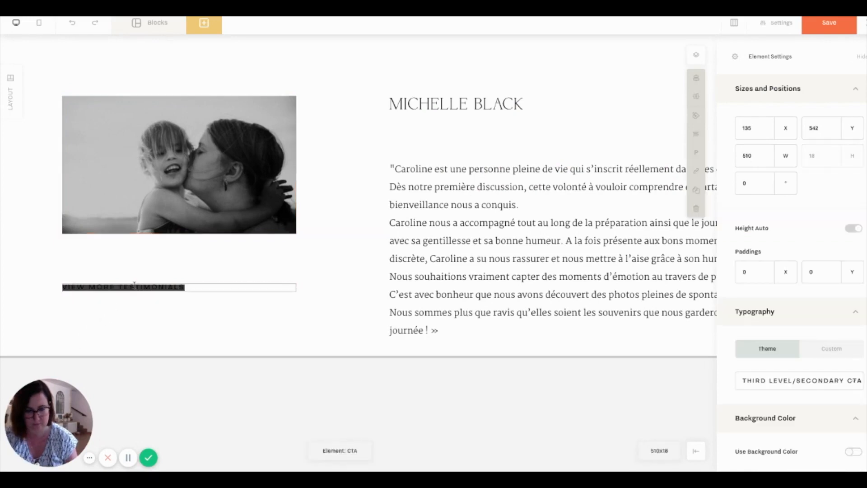
key("BackSpace")
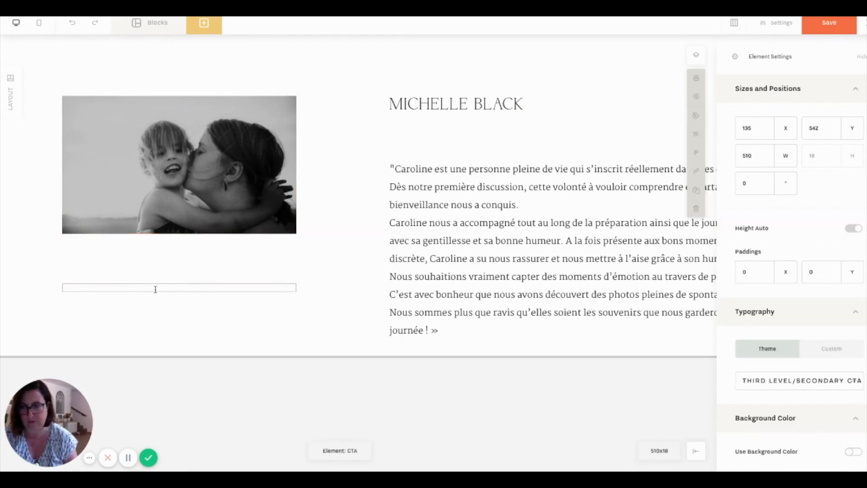
left_click(181, 276)
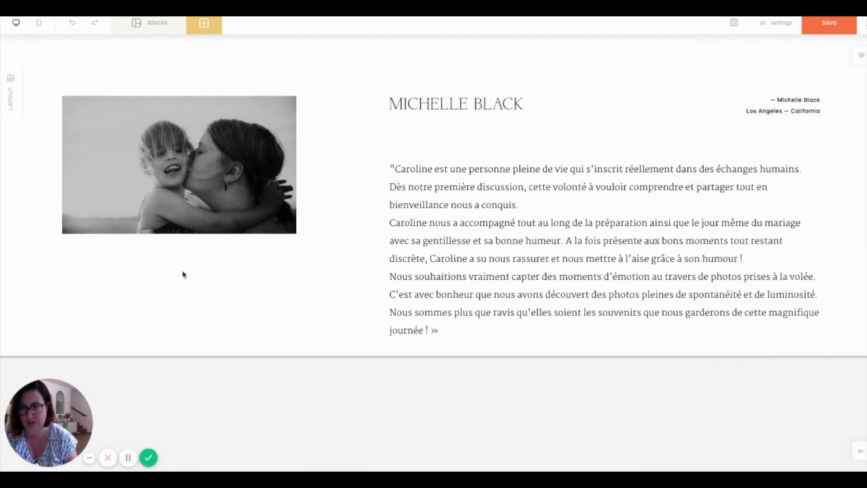
left_click(163, 287)
left_click(163, 287)
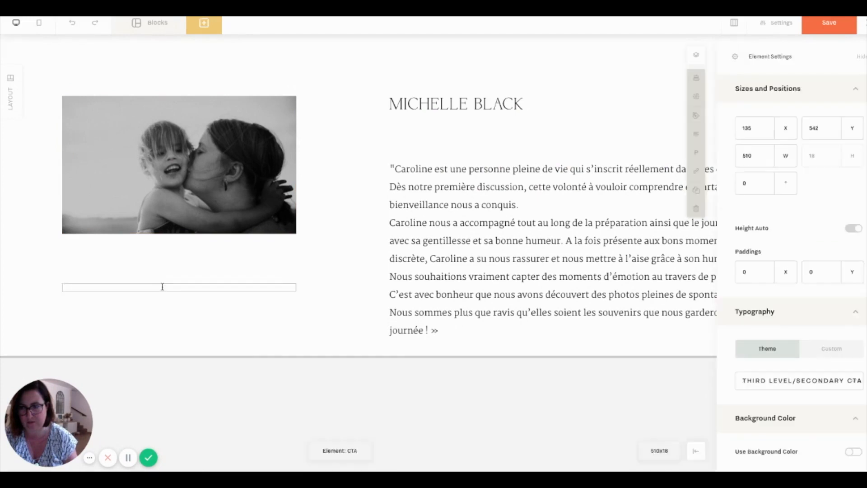
type("FAMILY PHO")
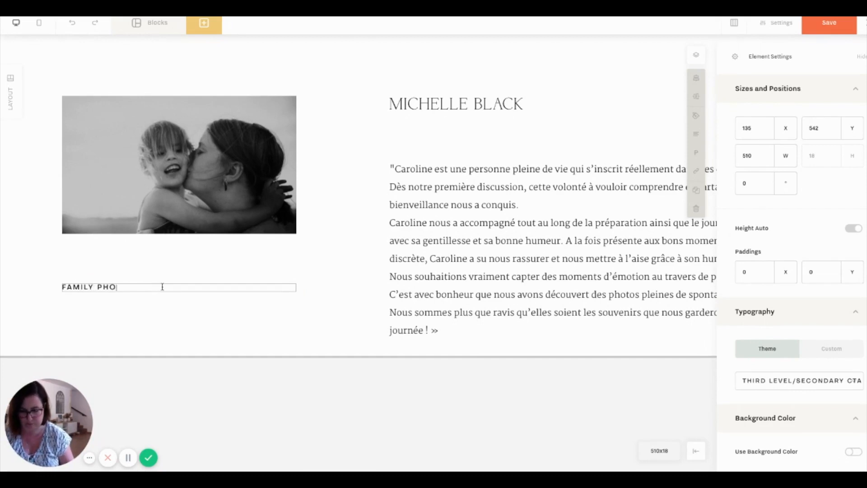
type("TO SESSION")
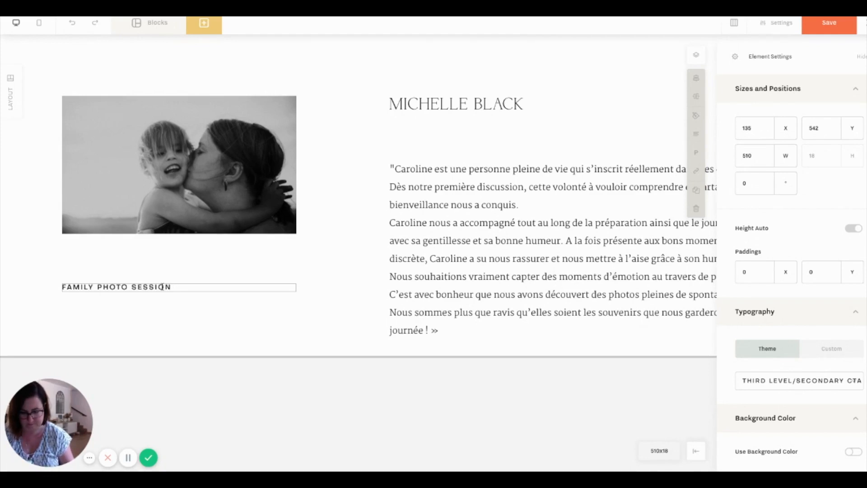
type(" - FRENCH RIVIERA")
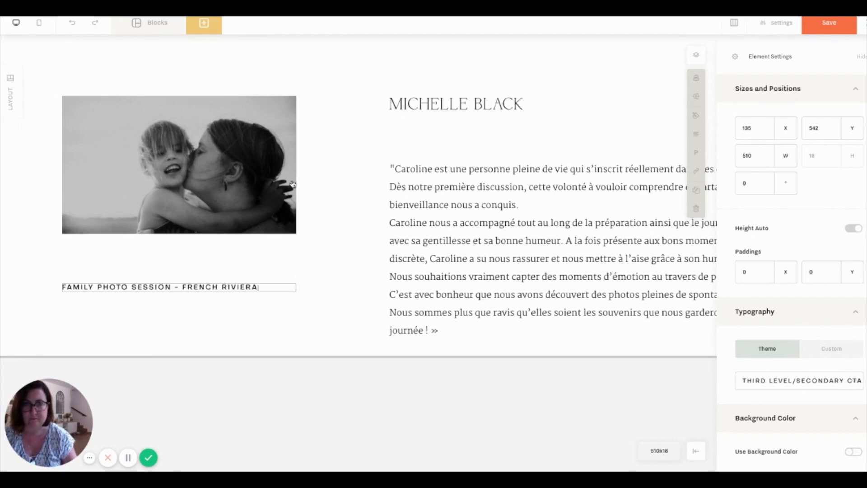
Dock the element settings on the opposite side and change the testimonial title to "DES IMAGES PLEINES DE LUMINOSITE".
left_click(490, 101)
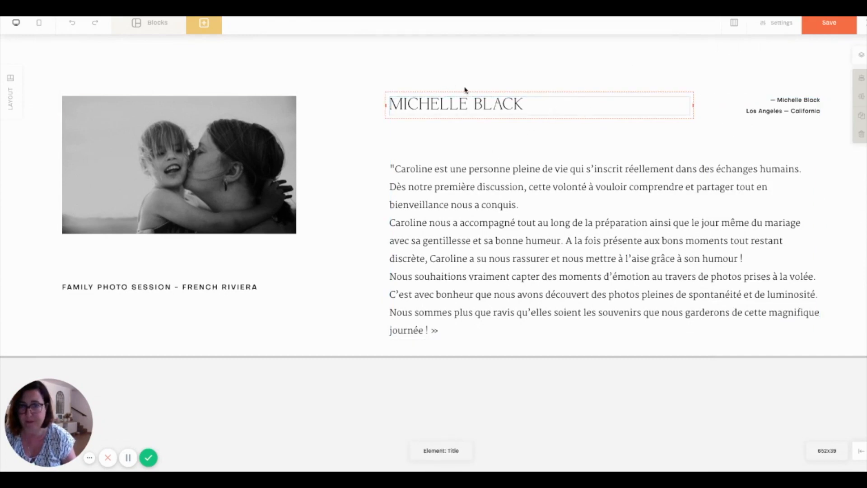
double_click(478, 103)
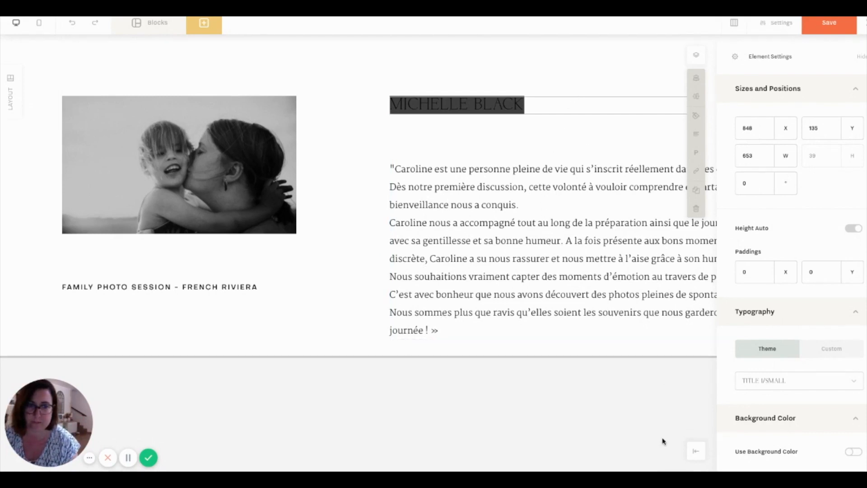
left_click(699, 454)
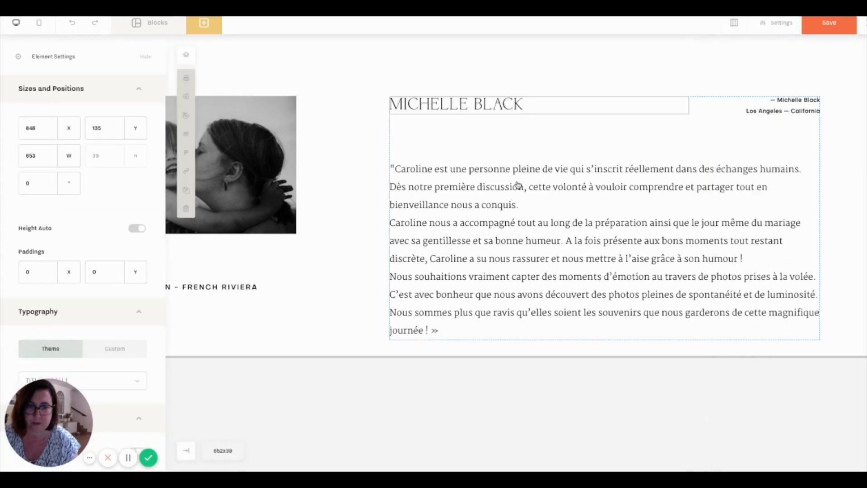
double_click(464, 100)
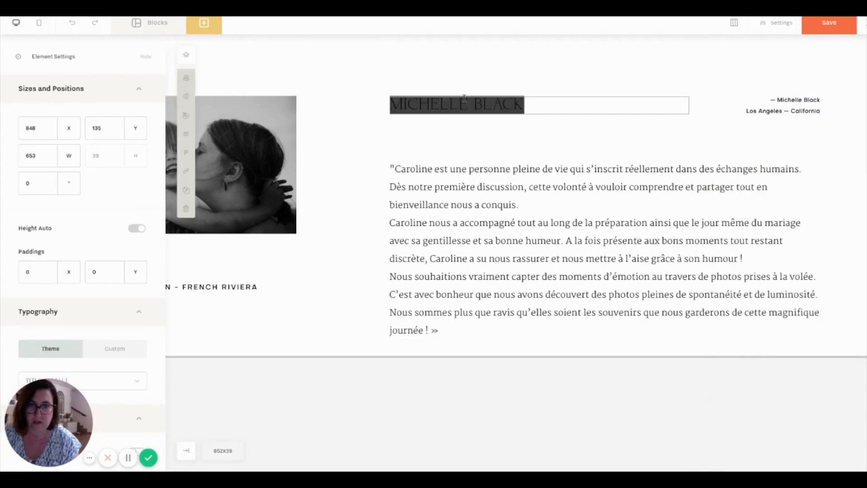
type("DES I")
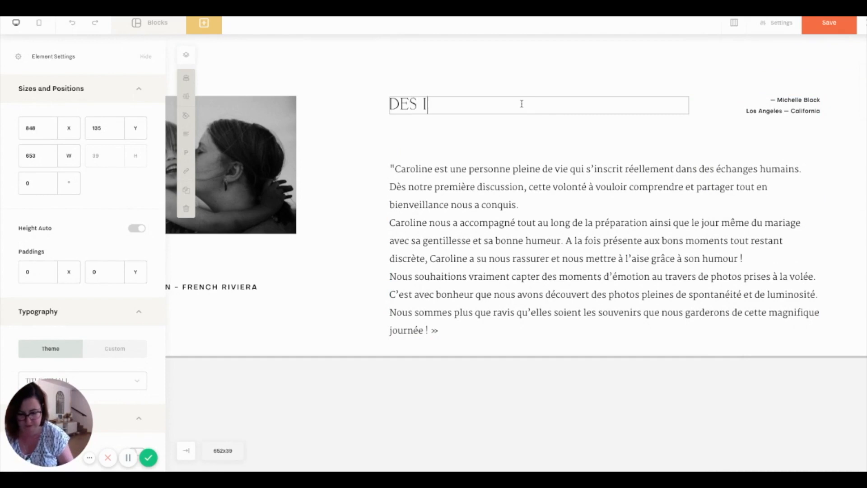
type("MAGES PLEIN")
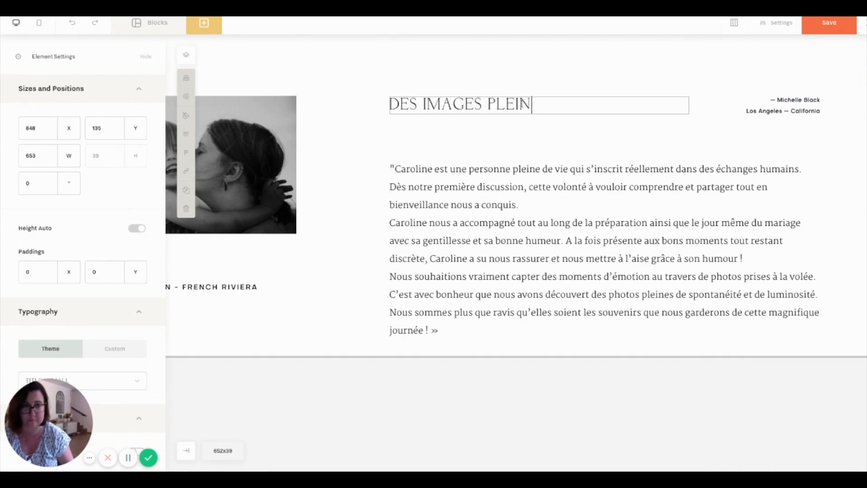
type("ES D")
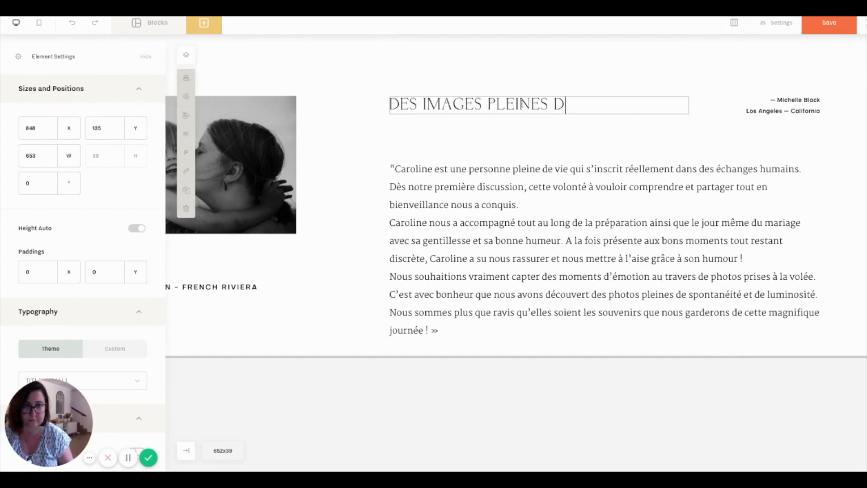
type("E L")
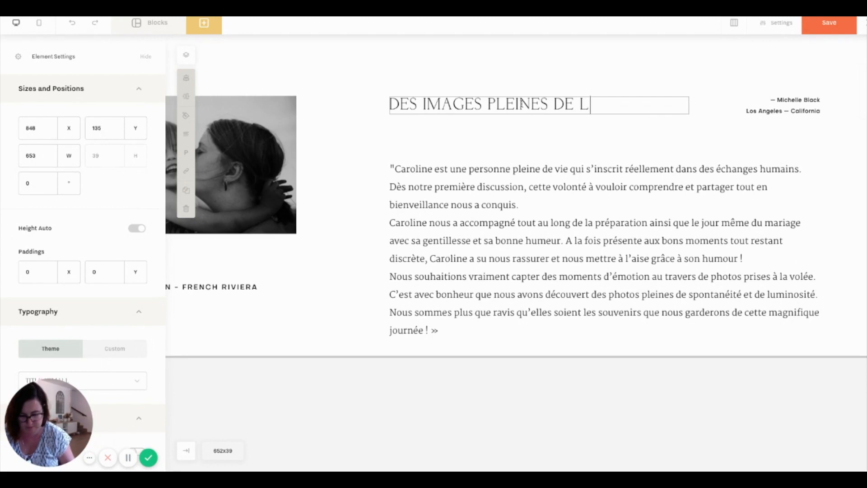
type("UMINOSITE")
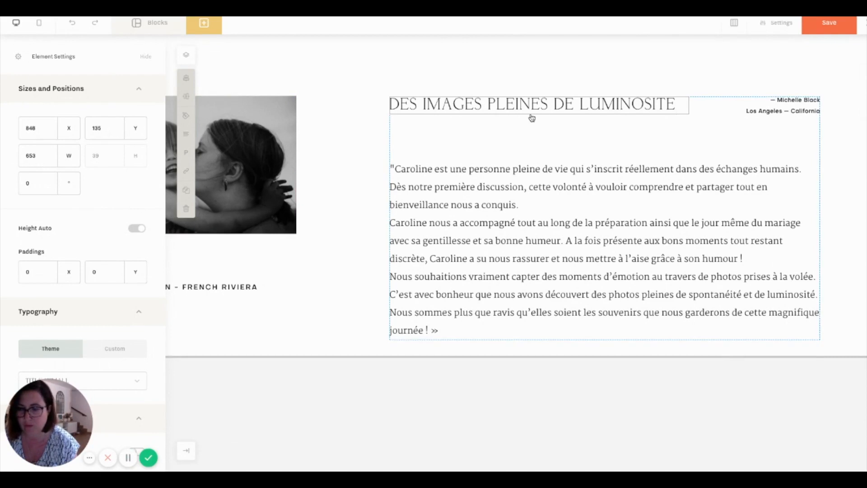
Expand the Testimonie and Caption groups in the layers and replace the caption's placeholder name with the client's first name.
left_click(798, 109)
left_click(798, 109)
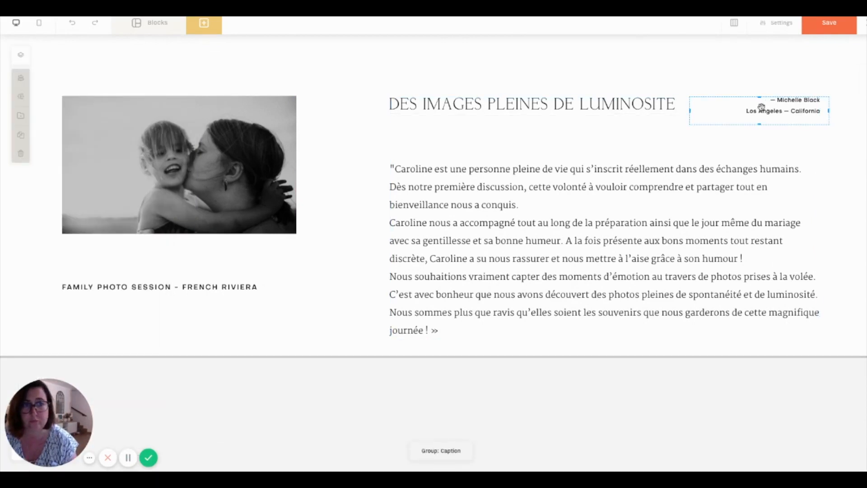
left_click(788, 82)
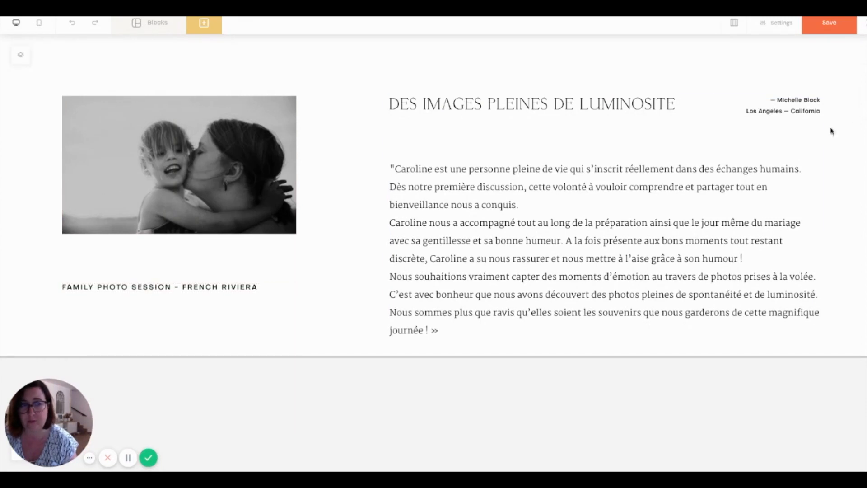
left_click(795, 112)
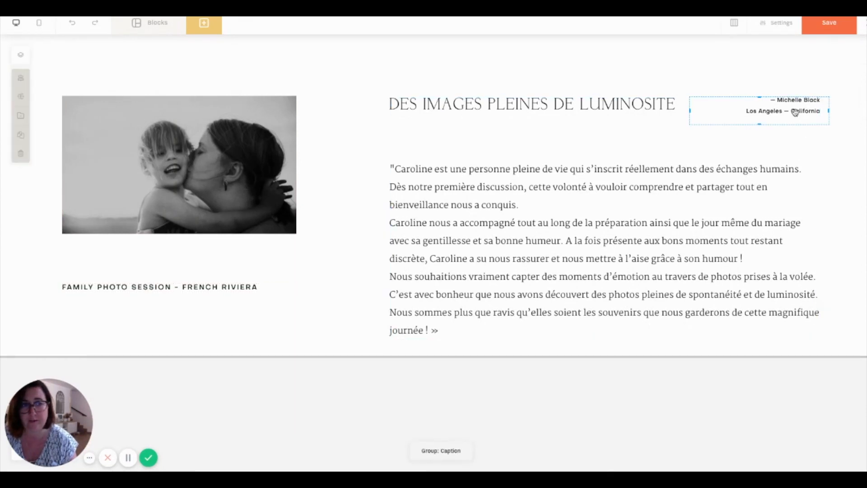
left_click(20, 54)
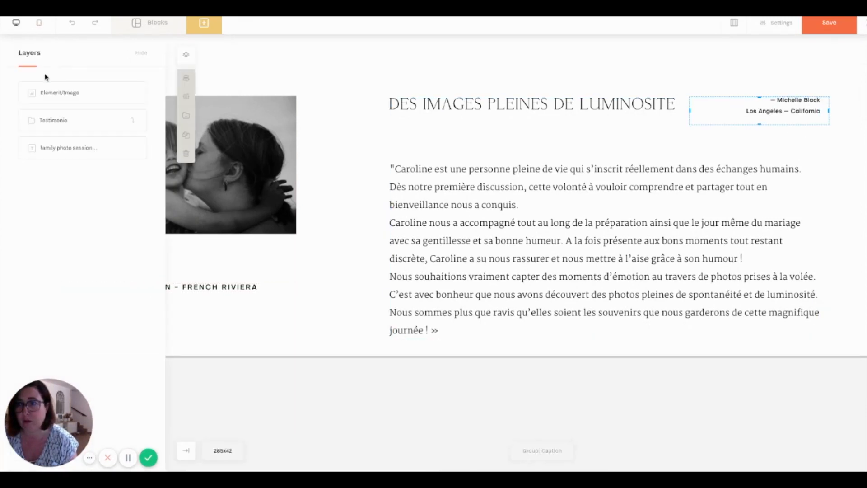
left_click(134, 121)
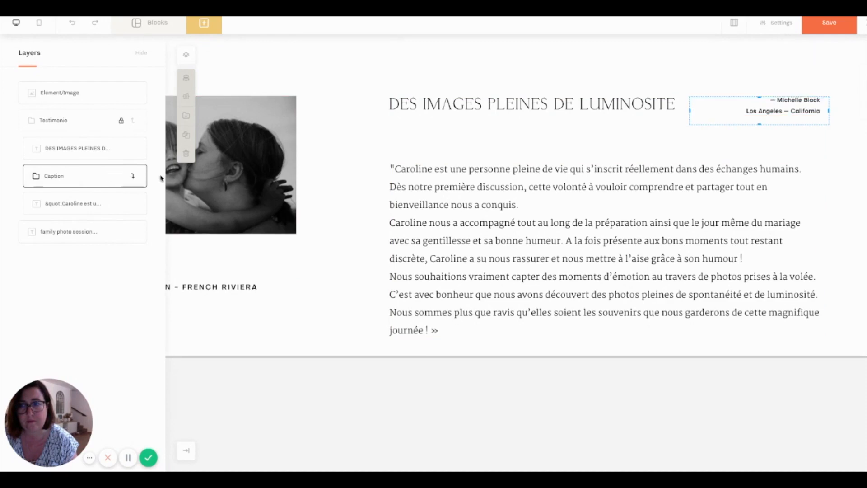
left_click(133, 176)
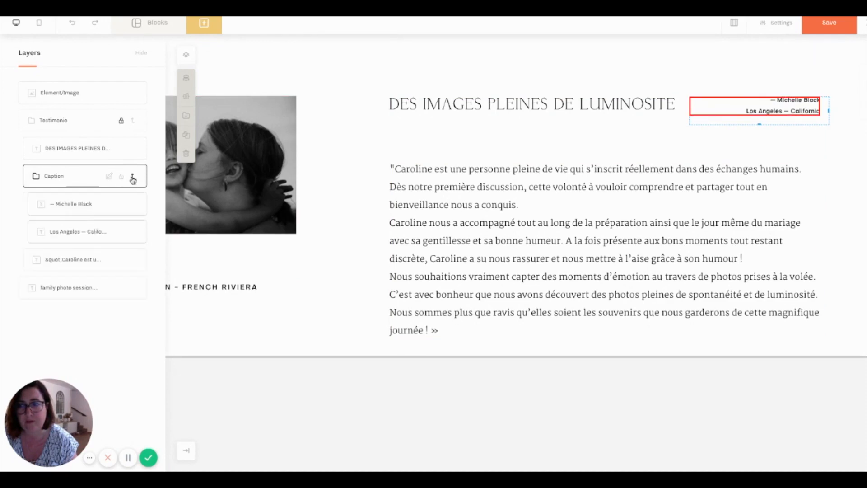
left_click(92, 210)
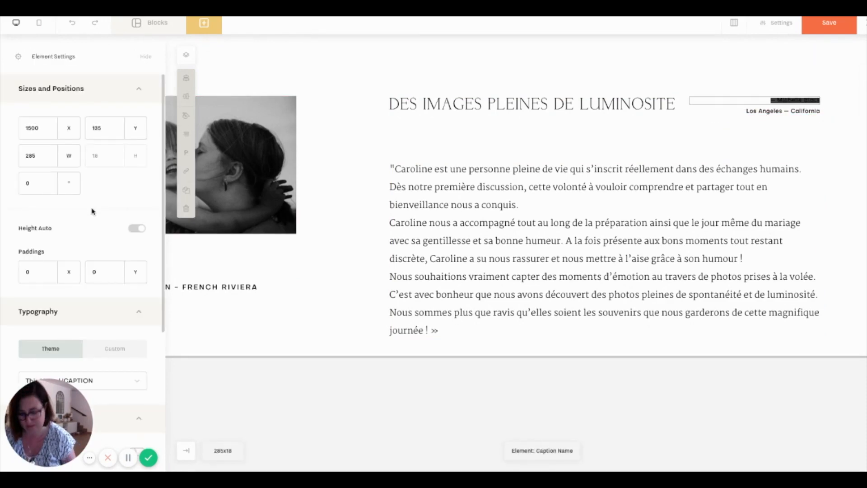
type("Caroline")
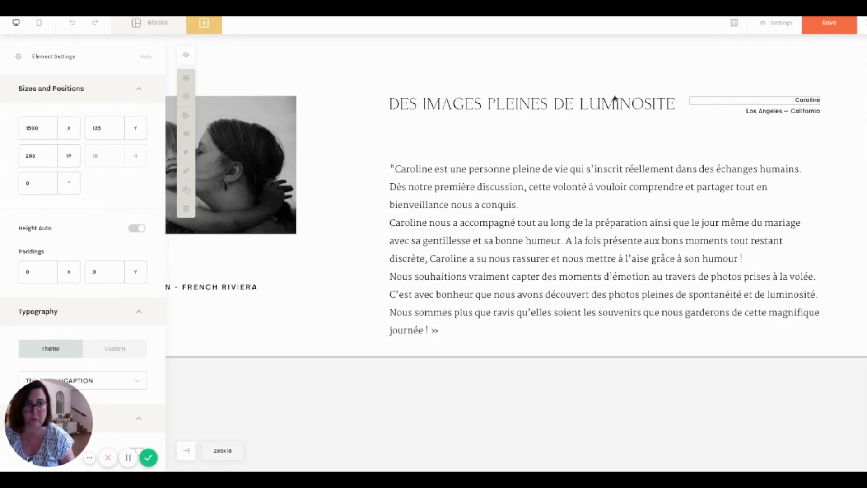
left_click(799, 112)
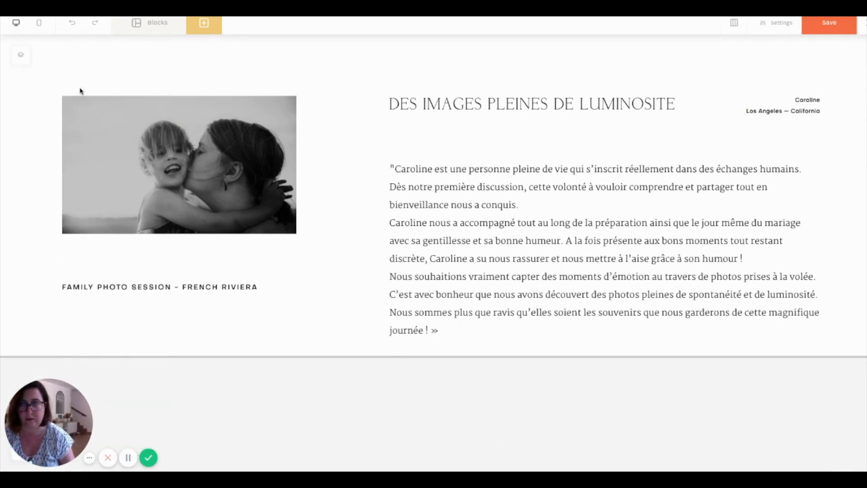
Delete the "Los Angeles – California" location line from the testimonial's Caption group and close the layers.
left_click(22, 55)
left_click(134, 121)
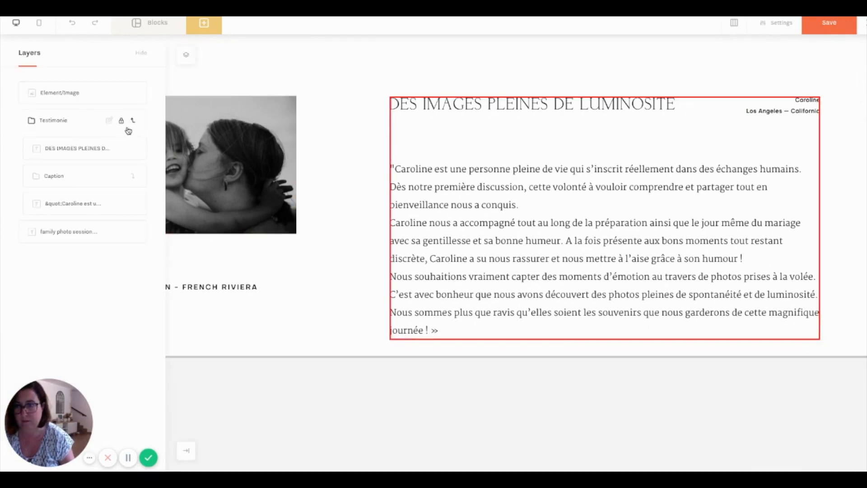
left_click(133, 176)
left_click(101, 230)
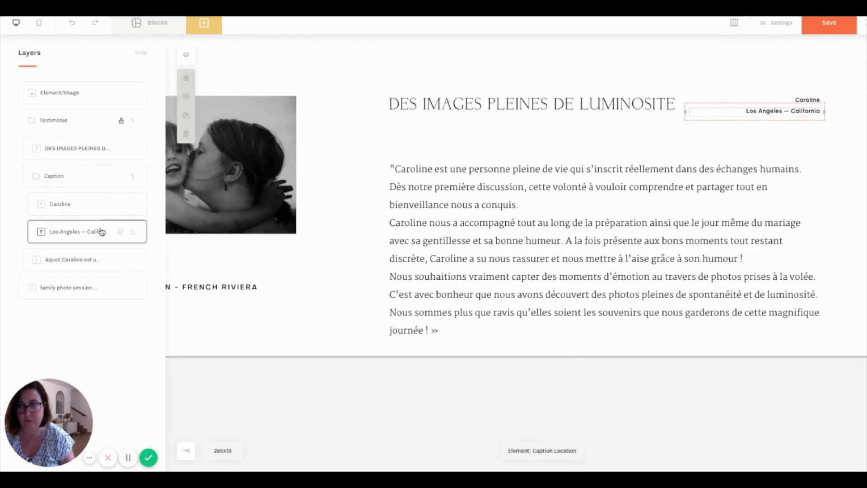
key("Delete")
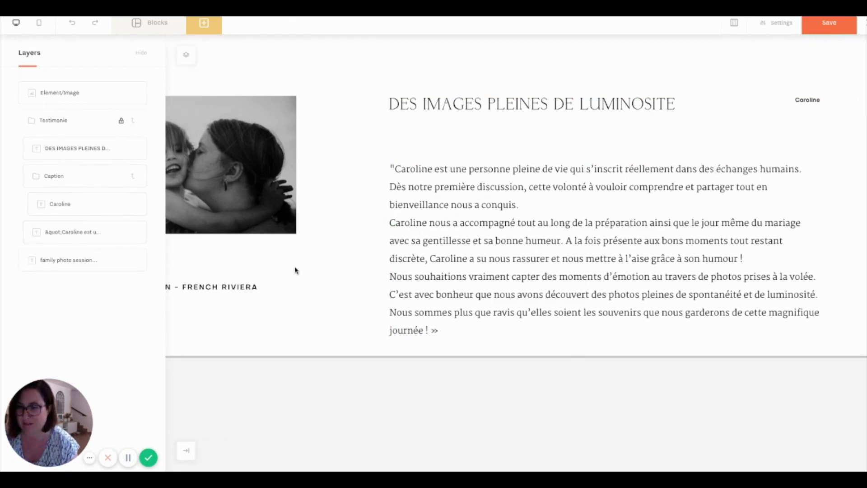
left_click(405, 76)
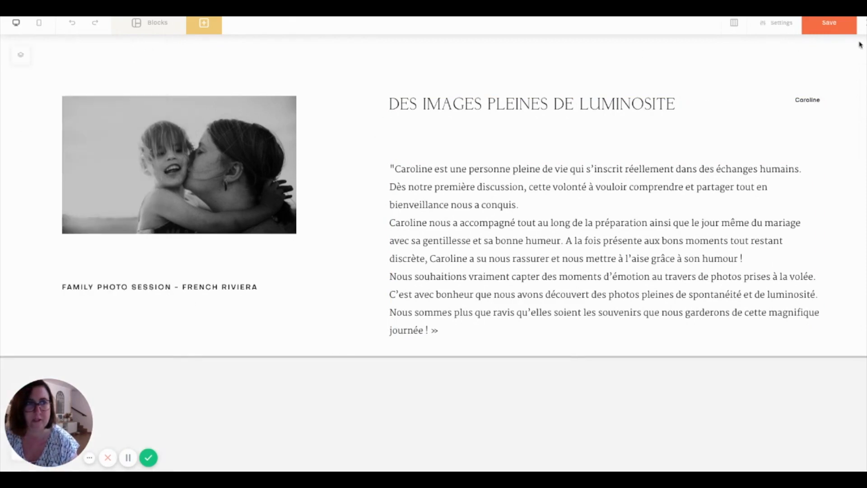
Save the edited testimonial block in the builder and update the WordPress page.
left_click(842, 30)
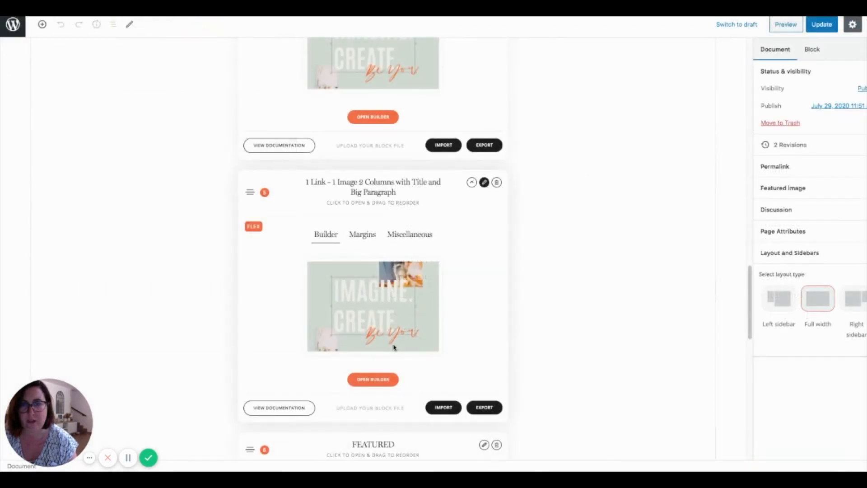
left_click(809, 29)
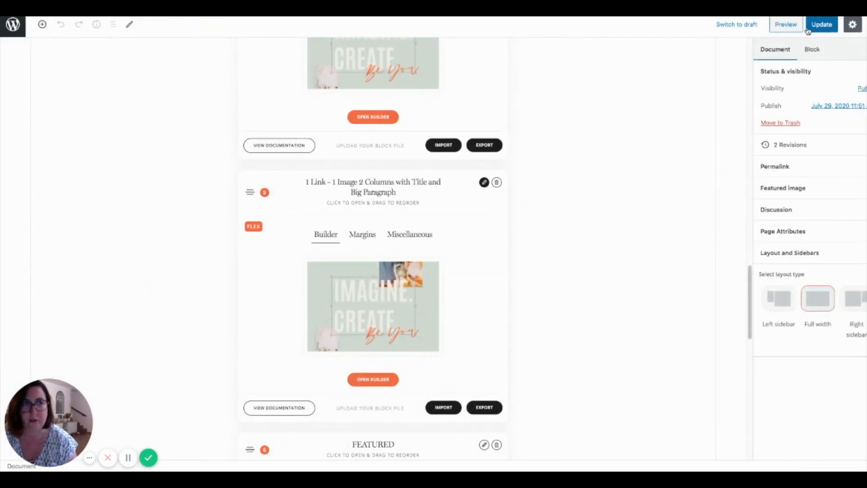
left_click(824, 26)
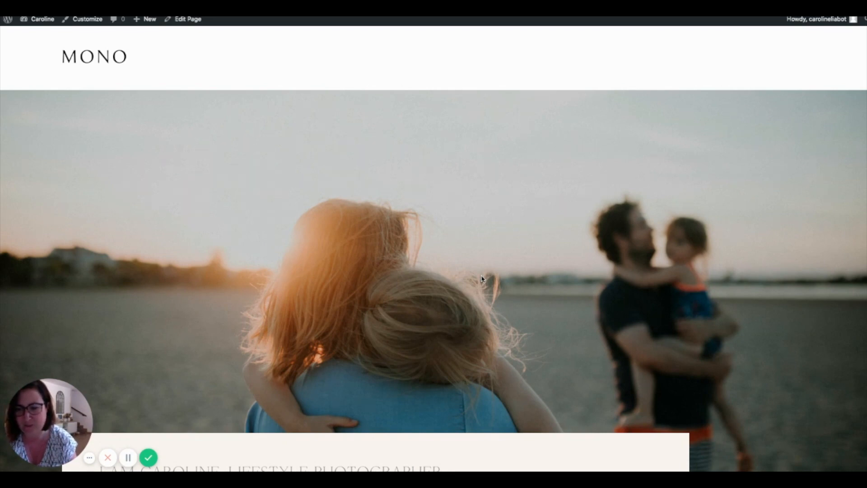
Review the home page from the hero photo through the intro, Prestations and testimonial sections to "Publications & Recompenses".
scroll(482, 271, "down", 8)
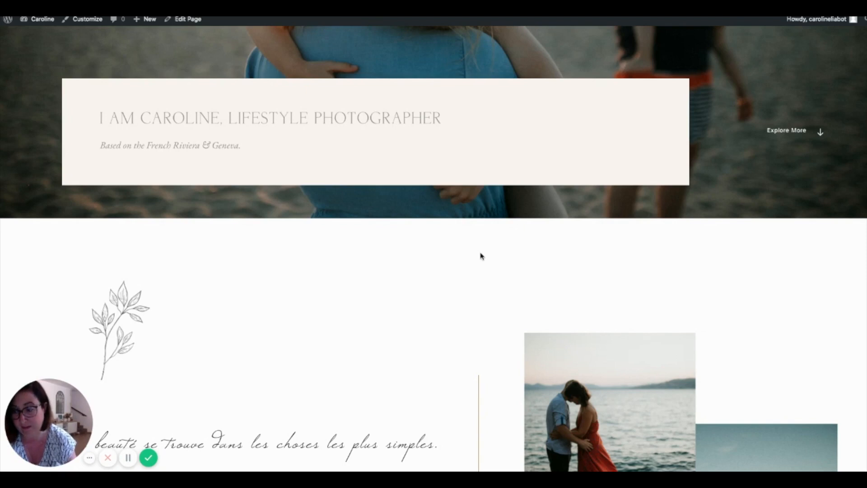
scroll(388, 368, "down", 1)
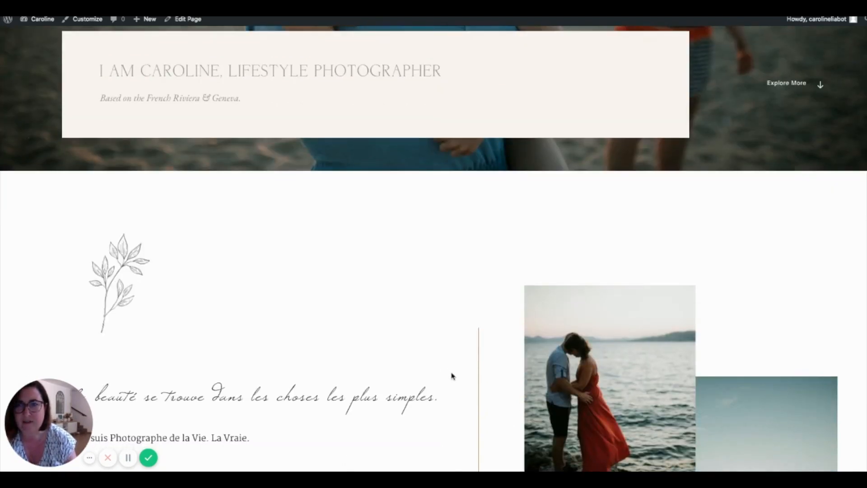
scroll(454, 368, "up", 7)
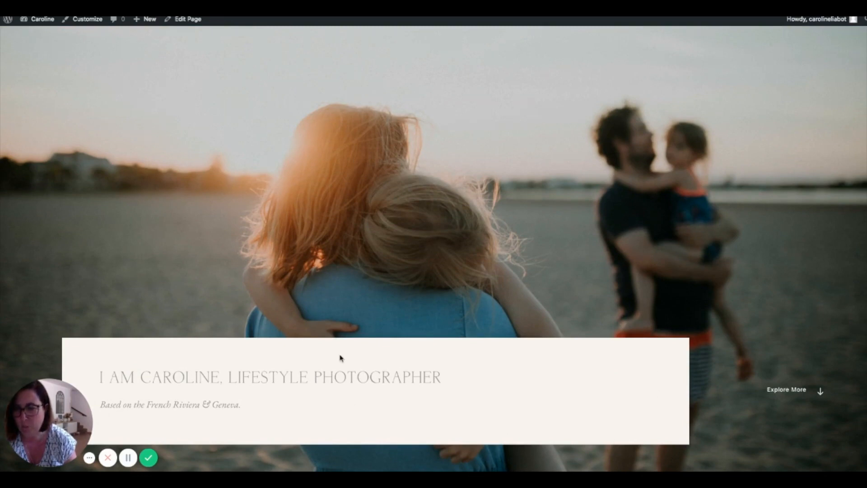
scroll(340, 358, "down", 10)
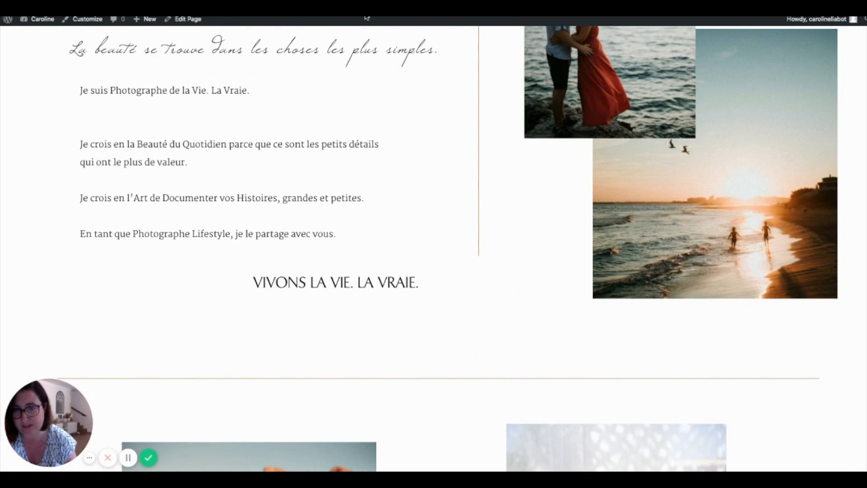
scroll(247, 343, "down", 5)
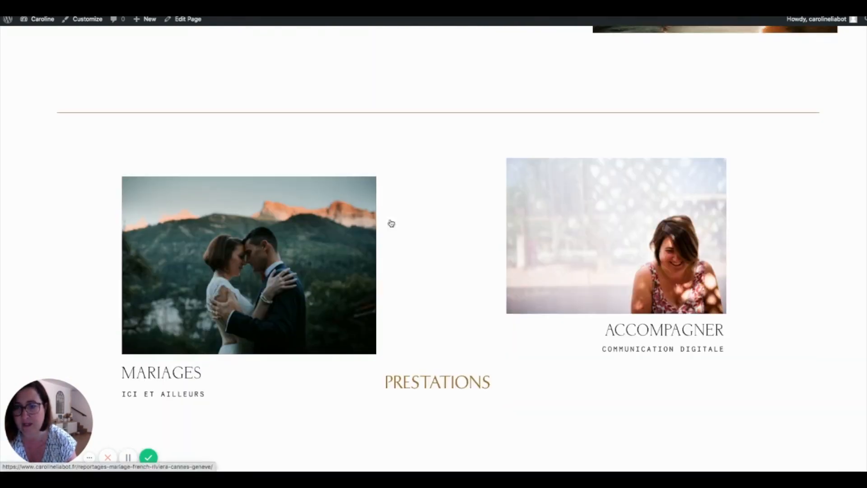
scroll(523, 381, "down", 5)
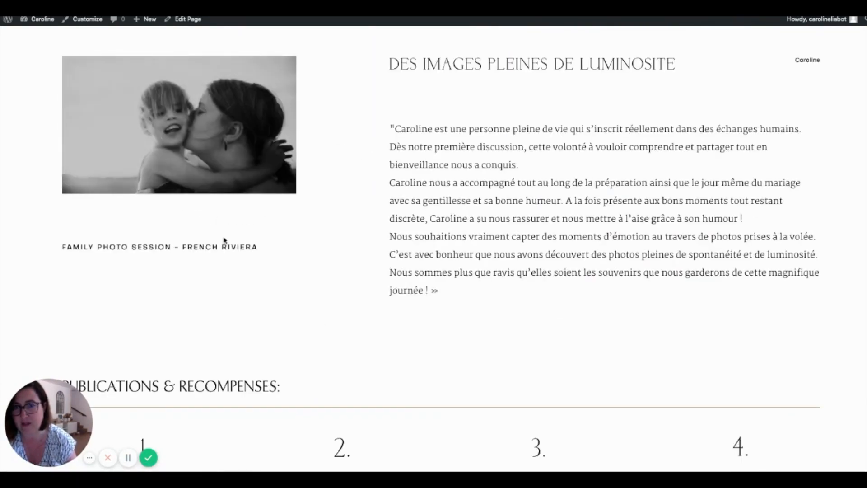
scroll(477, 310, "up", 1)
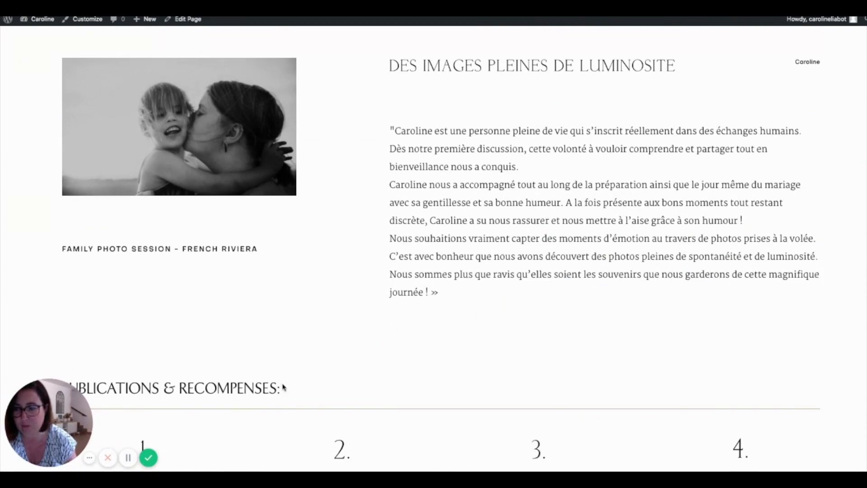
scroll(284, 388, "down", 4)
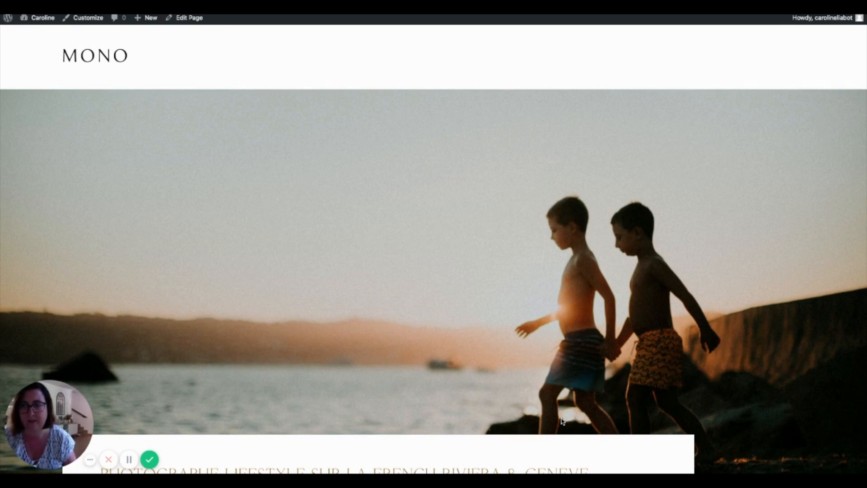
Examine the second home page version's hero, "Behind the Lens" introduction and the Outdoor and At Home session blocks.
scroll(562, 414, "down", 3)
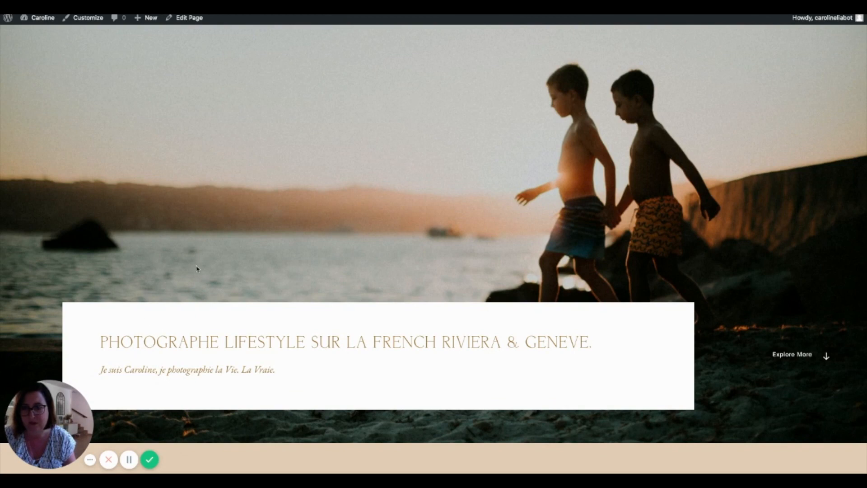
scroll(261, 300, "down", 2)
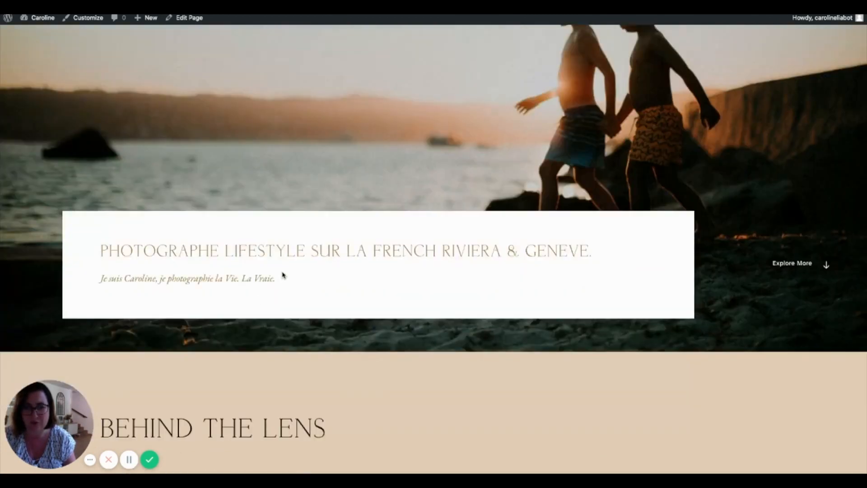
scroll(283, 274, "down", 10)
scroll(283, 275, "up", 1)
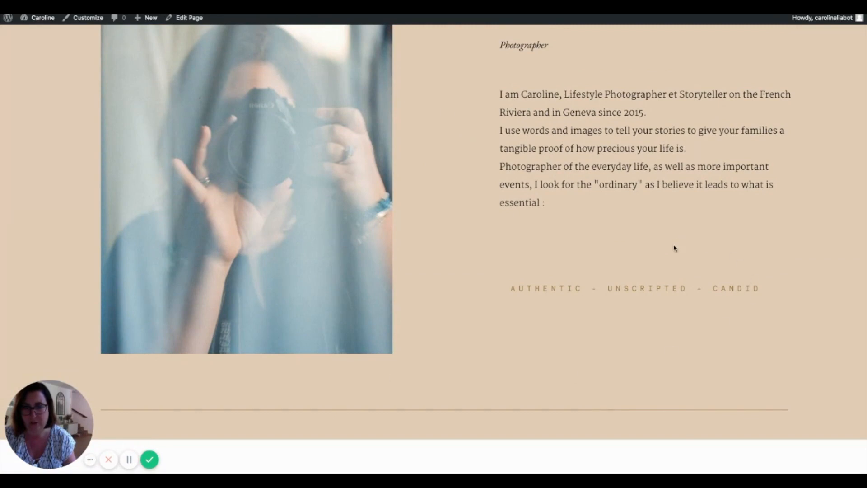
scroll(672, 253, "up", 2)
scroll(622, 275, "down", 7)
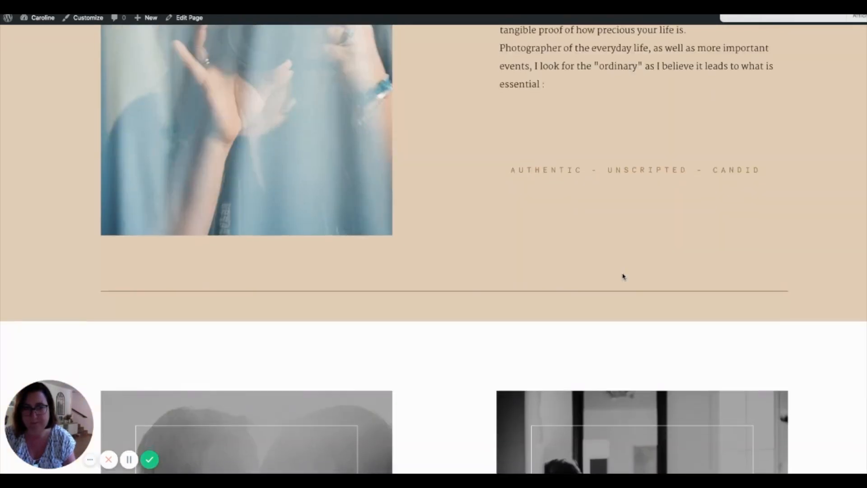
scroll(623, 276, "down", 1)
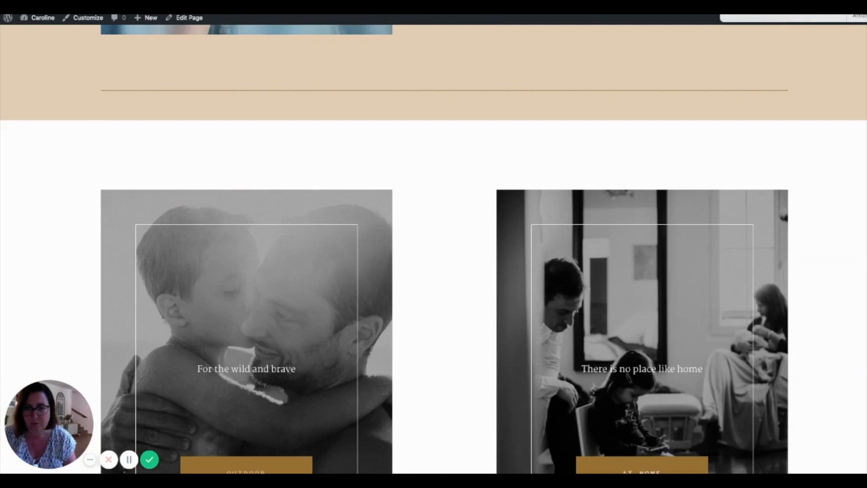
scroll(519, 391, "down", 3)
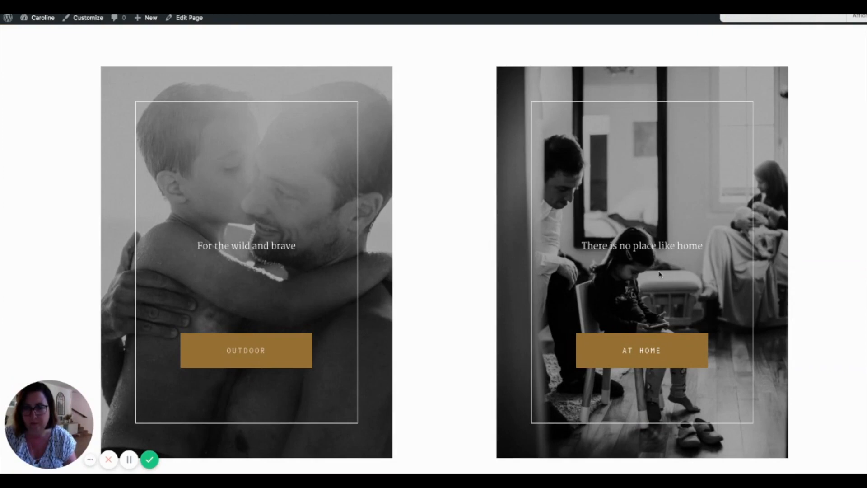
scroll(484, 174, "down", 5)
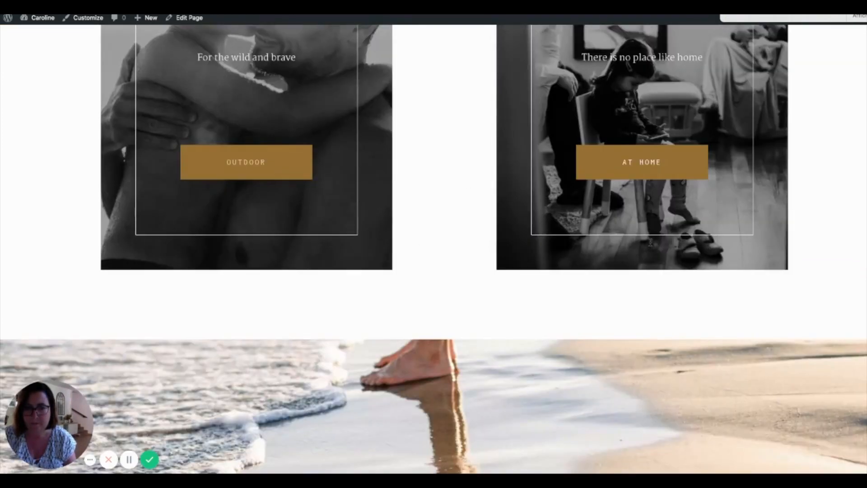
Examine the same page's beach quote banner, "My Latest Stories", link banner, "Kind Words" testimonial and footer.
scroll(650, 249, "down", 5)
scroll(581, 261, "down", 2)
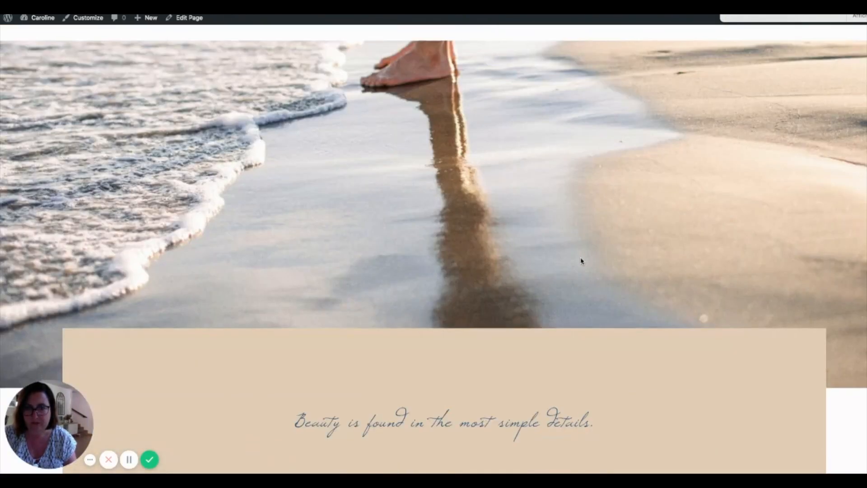
scroll(581, 261, "down", 1)
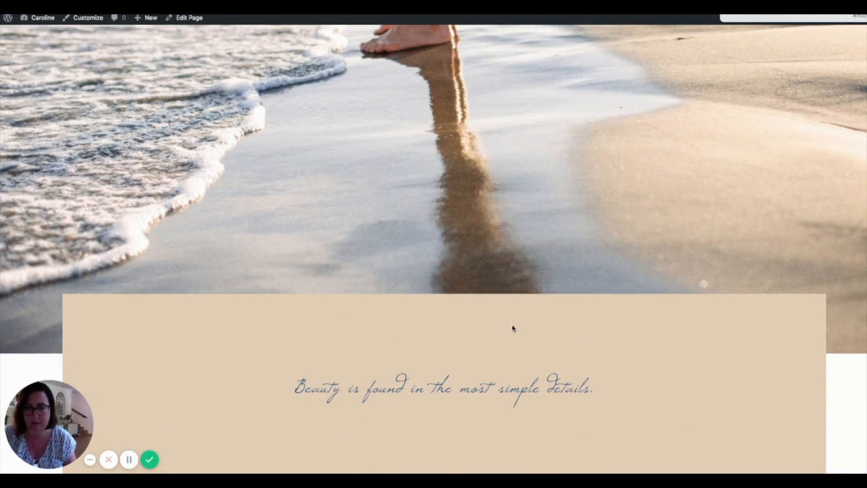
scroll(453, 232, "down", 8)
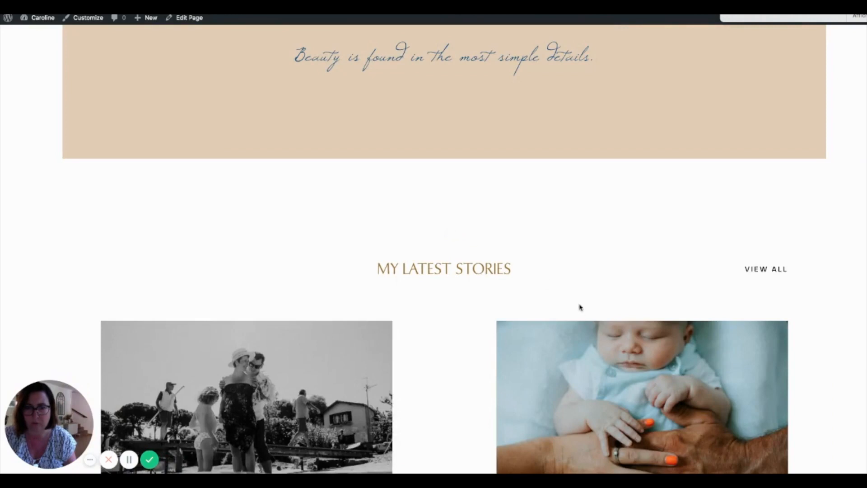
scroll(549, 357, "down", 6)
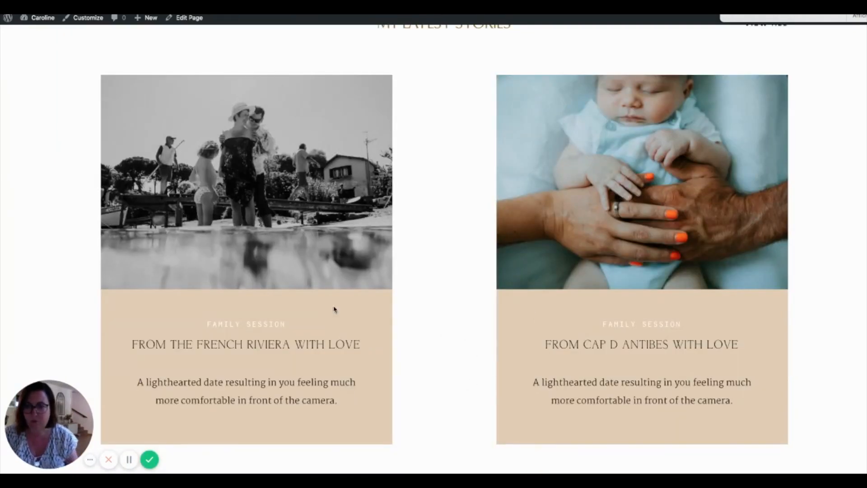
scroll(613, 302, "down", 5)
scroll(615, 304, "down", 2)
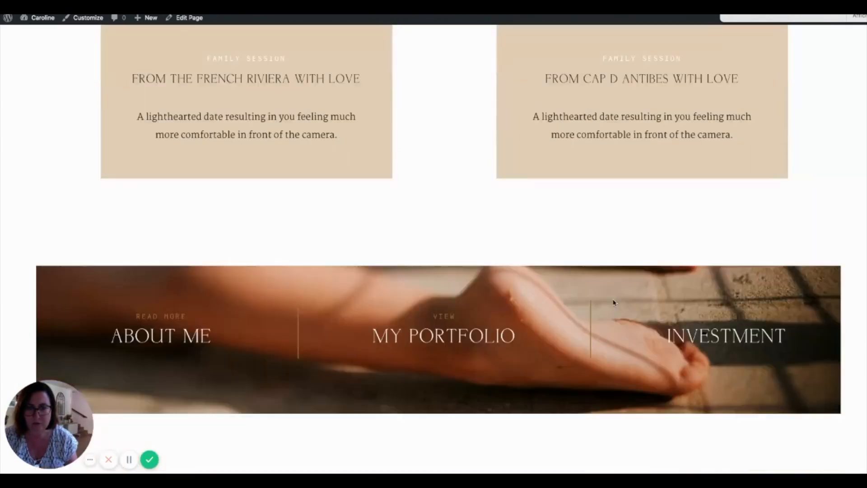
scroll(631, 326, "down", 1)
scroll(631, 326, "down", 2)
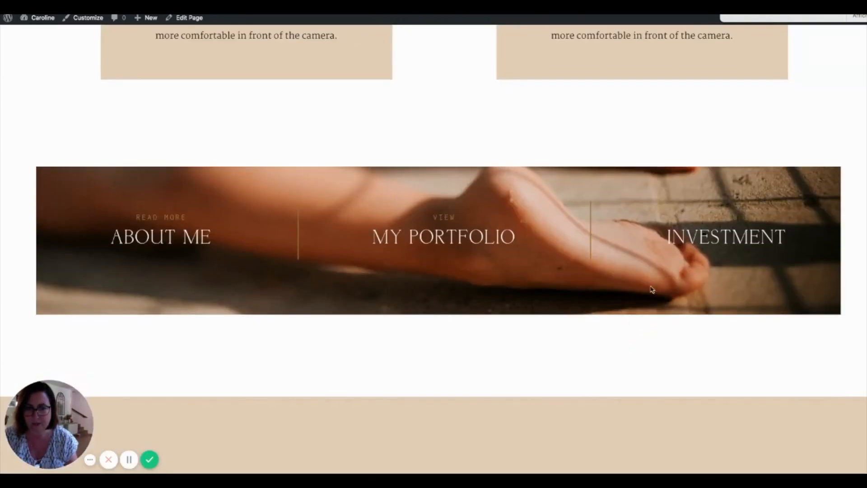
scroll(625, 289, "down", 10)
scroll(625, 279, "up", 4)
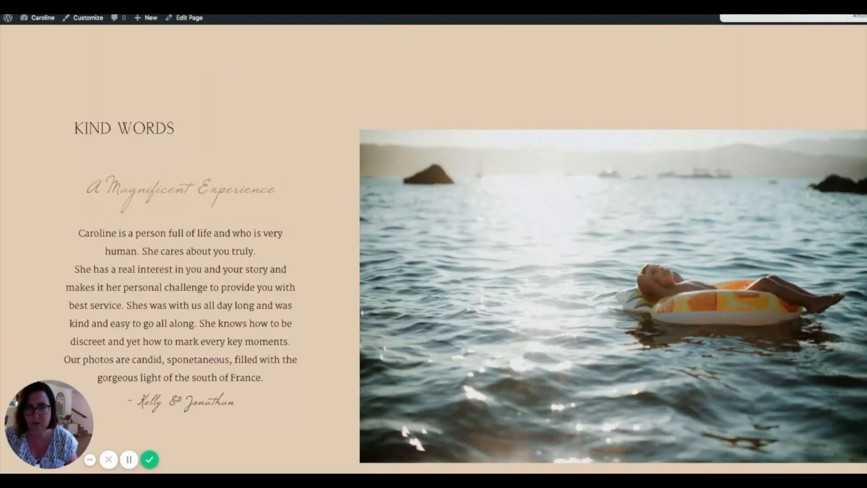
scroll(475, 395, "down", 4)
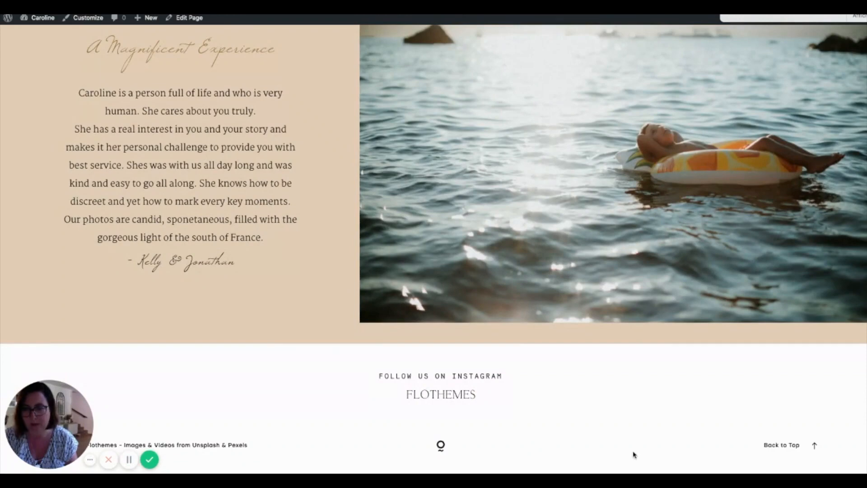
scroll(633, 455, "up", 20)
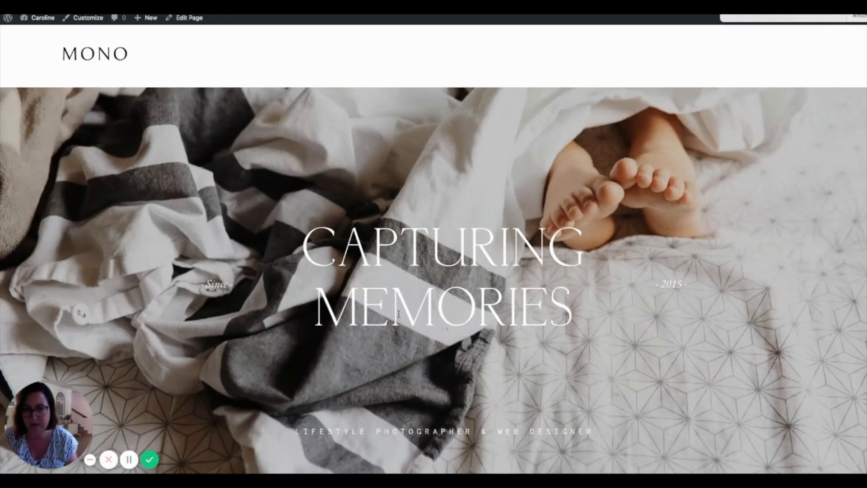
Examine the "Capturing Memories" home page version's hero, photographer introduction, "Our daily lives on my journal" banner and "Life. Real life is ..." section.
scroll(398, 314, "down", 3)
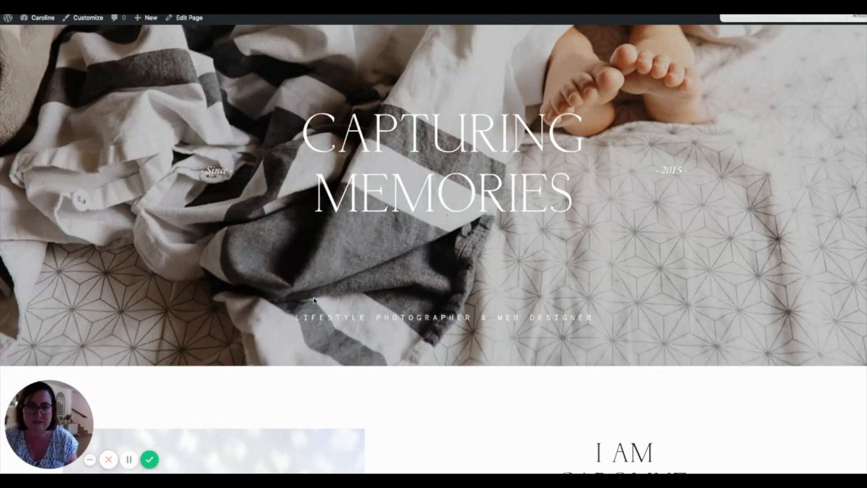
scroll(311, 302, "down", 6)
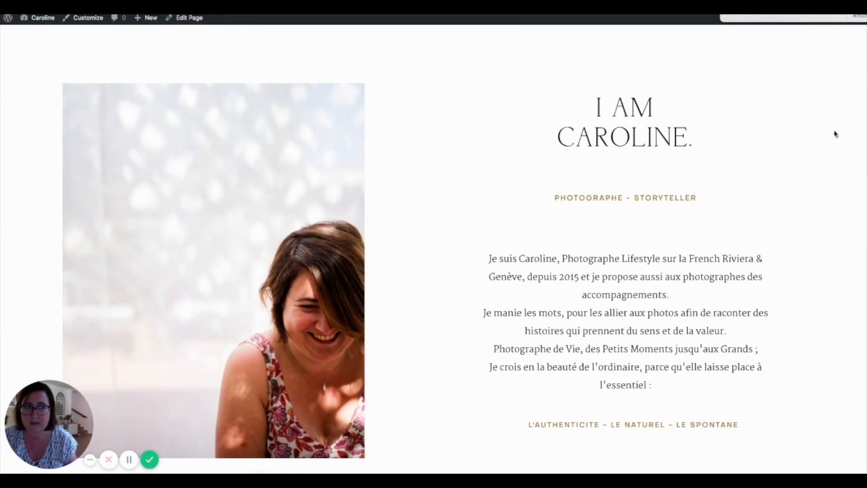
scroll(616, 312, "down", 3)
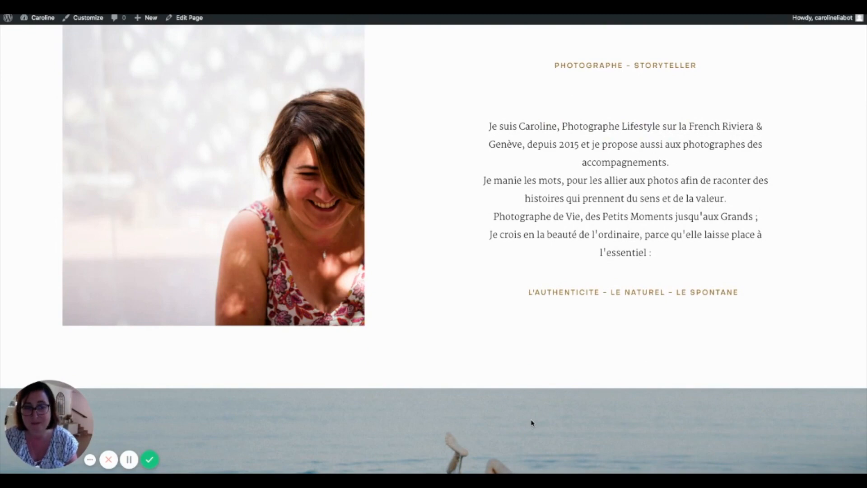
scroll(695, 351, "down", 5)
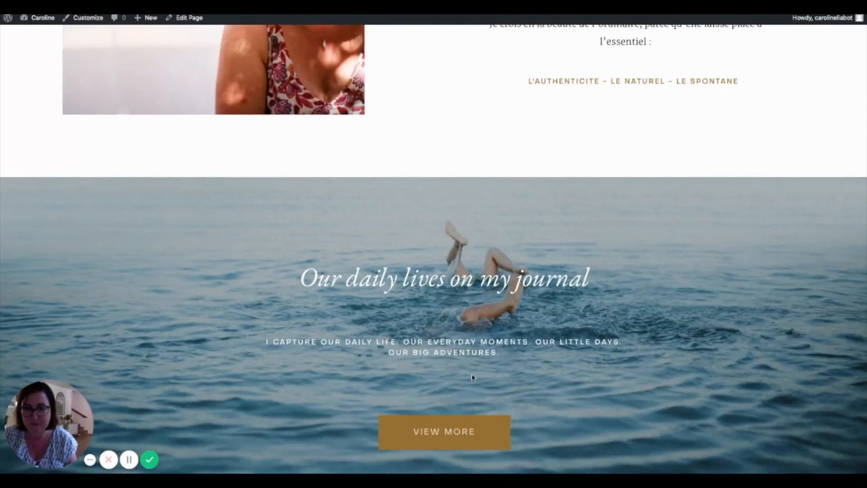
scroll(472, 377, "down", 10)
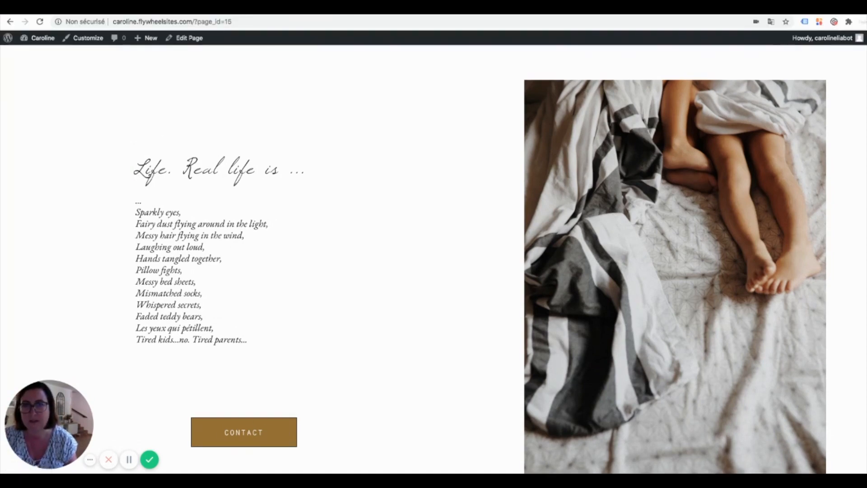
Switch to the "Je photographie des familles juste comme la votre" page version and examine its hero, Family Photography introduction and "Kind Words" testimonial.
left_click(377, 14)
scroll(573, 318, "up", 9)
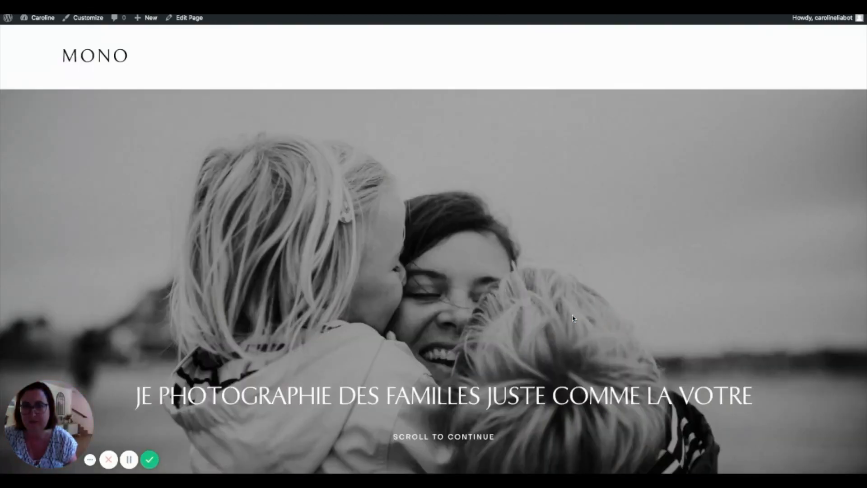
scroll(563, 366, "down", 2)
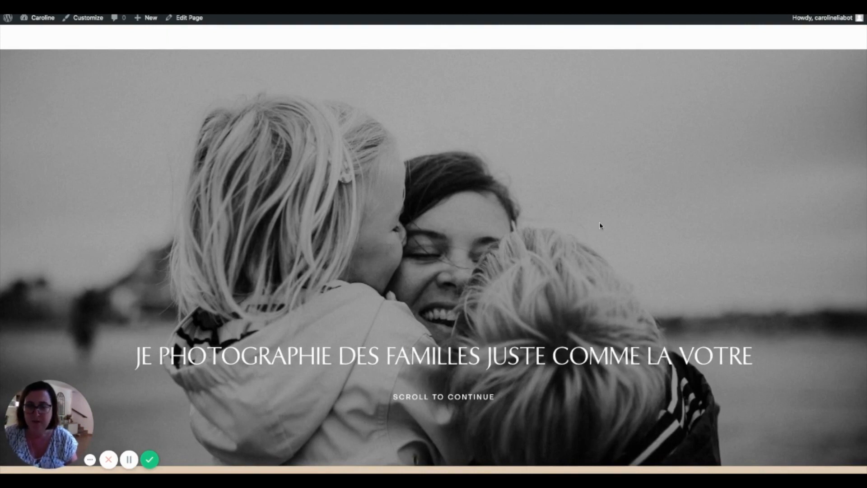
scroll(549, 412, "down", 3)
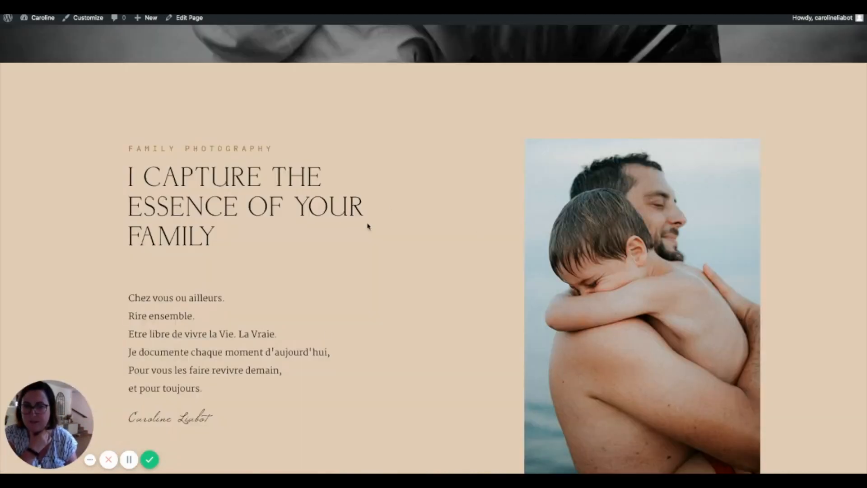
scroll(488, 389, "down", 6)
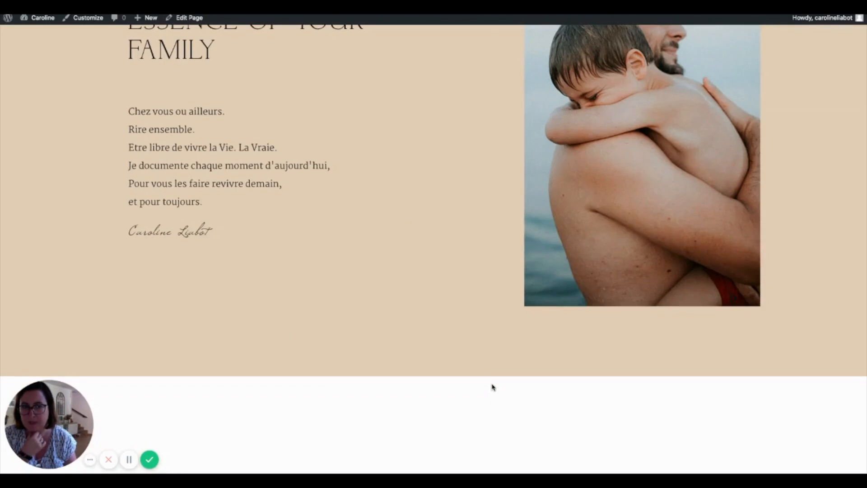
scroll(493, 387, "down", 5)
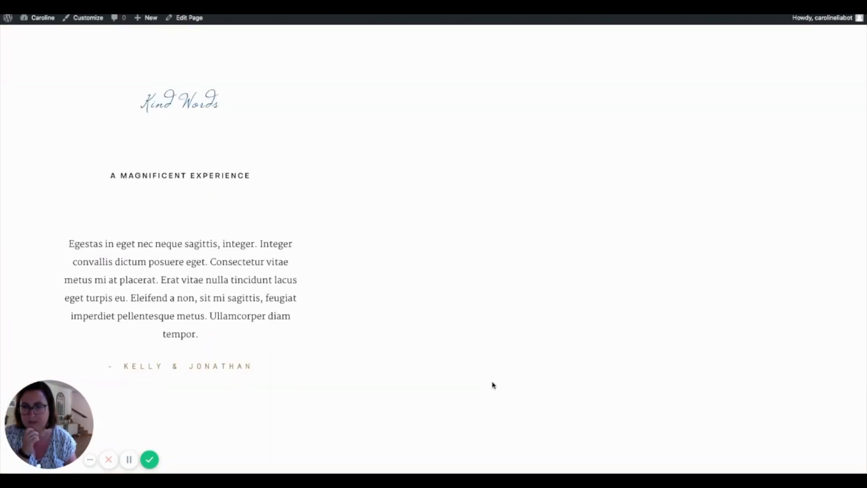
scroll(493, 385, "down", 1)
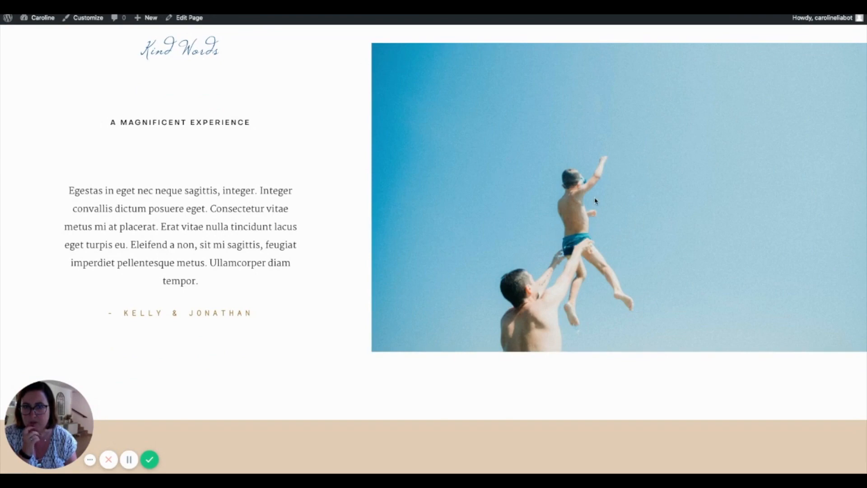
Examine the same page's Packages section with the Full Gallery and 15 Photos offers, the call-to-action block and the Travel Dates section.
scroll(596, 202, "down", 4)
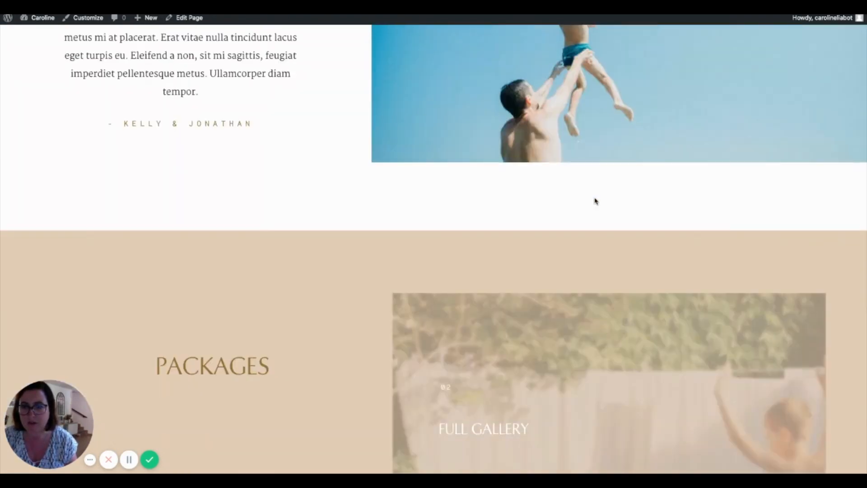
scroll(595, 202, "down", 7)
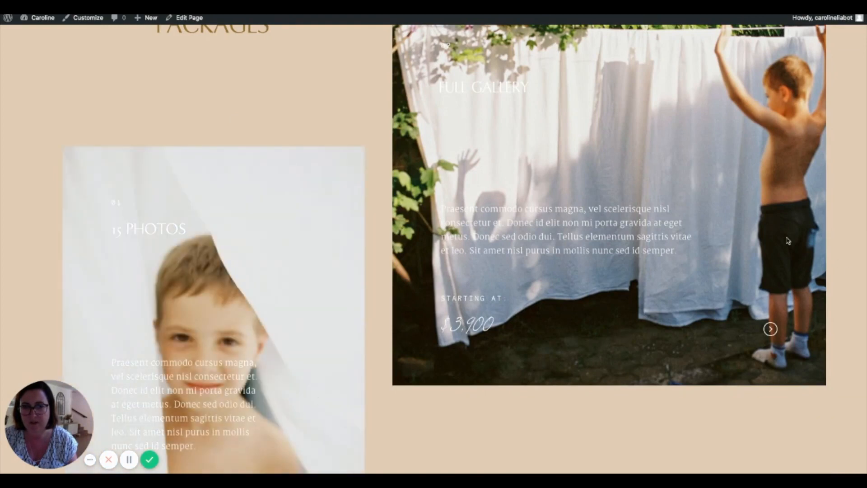
scroll(615, 450, "down", 3)
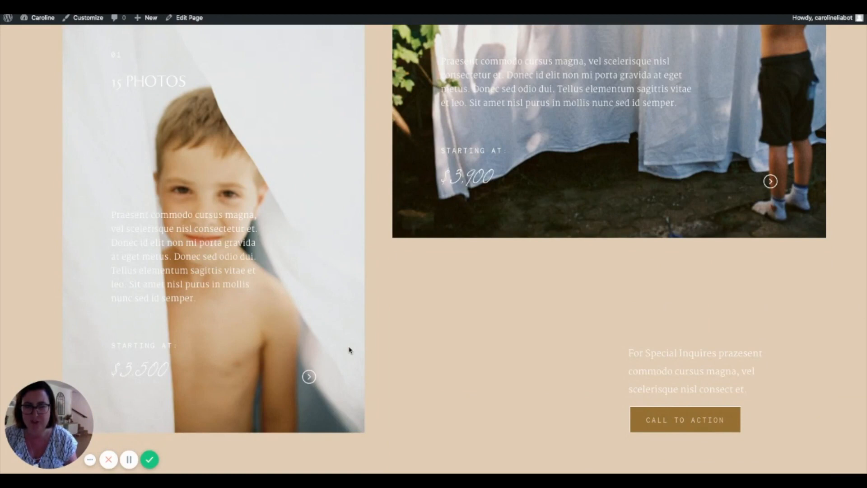
scroll(349, 350, "down", 3)
scroll(349, 350, "down", 3)
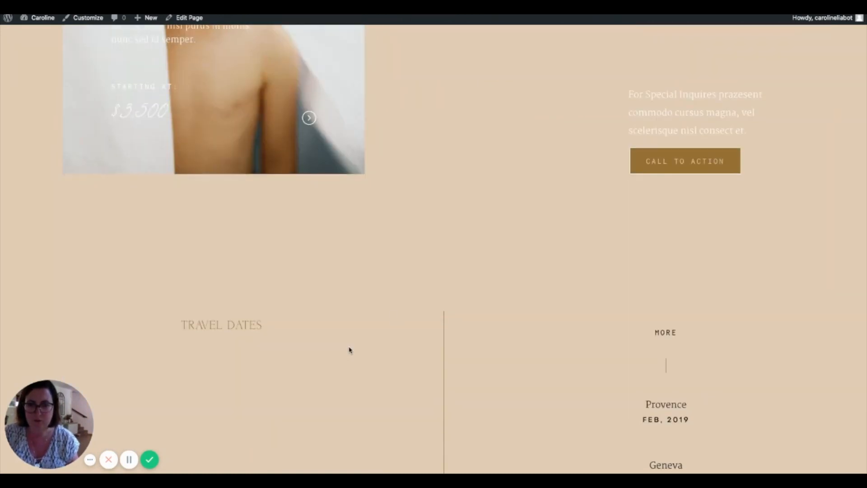
scroll(561, 334, "down", 3)
scroll(562, 334, "down", 3)
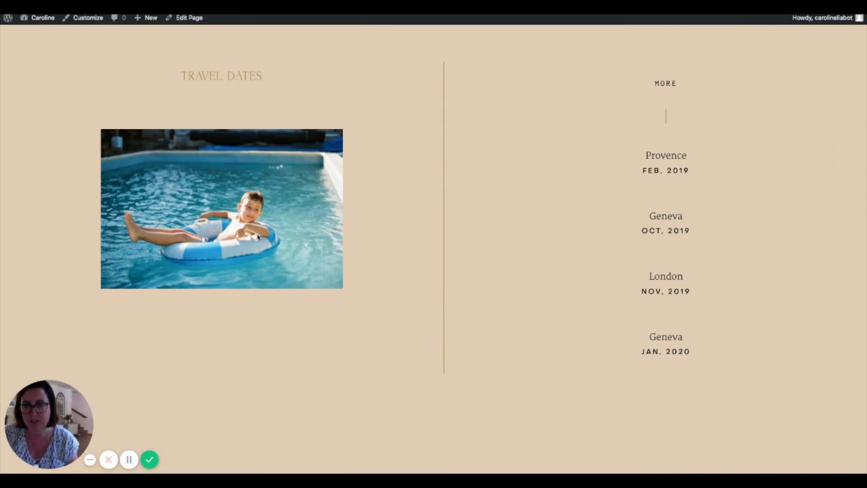
scroll(259, 241, "down", 1)
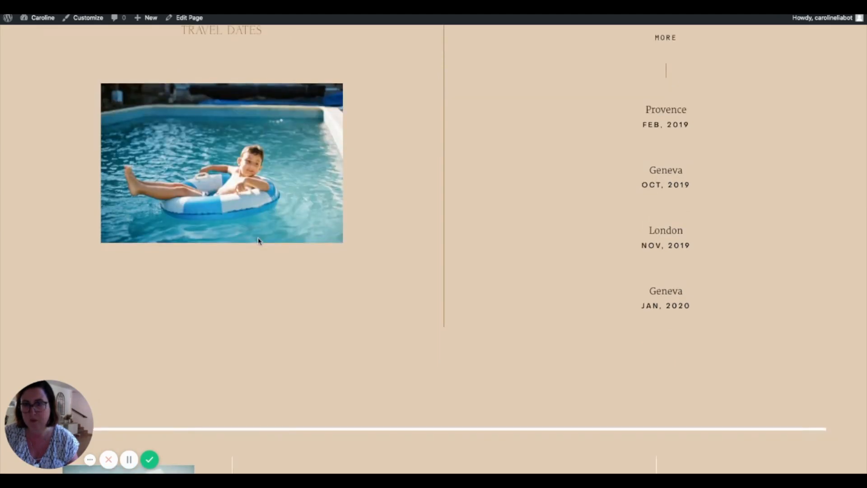
Switch to the home page version with the two boys at sunset and examine its hero and "Photographe Lifestyle" introduction.
scroll(260, 241, "up", 1)
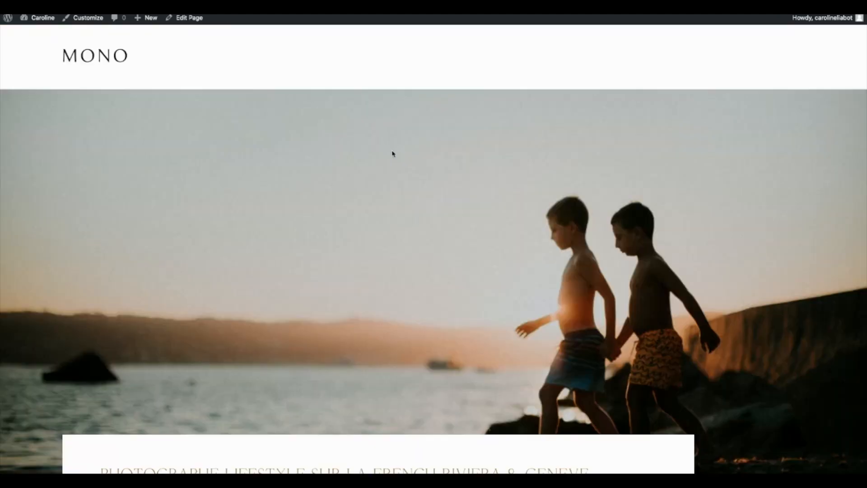
scroll(570, 322, "down", 1)
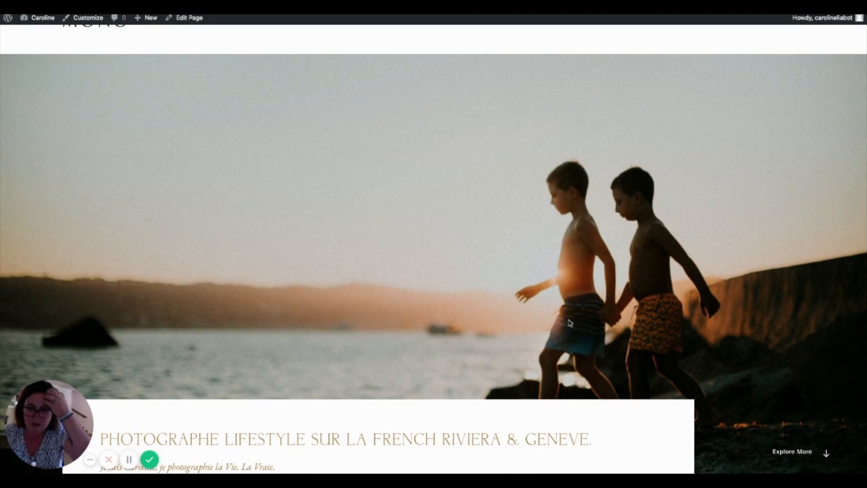